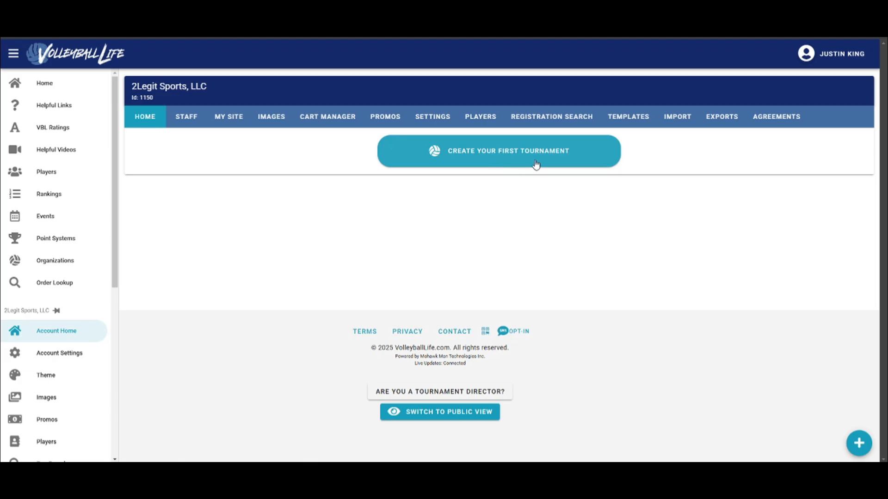
# - Start a new event of type Tournament from scratch
pyautogui.click(859, 443)
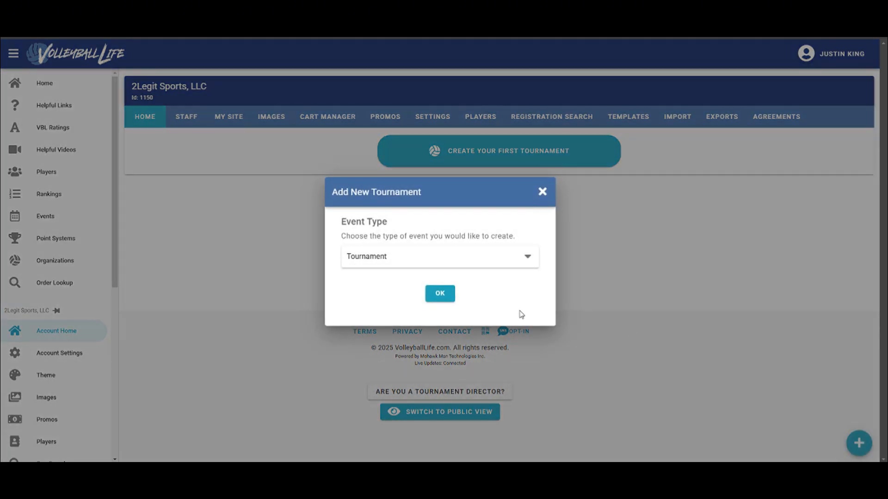
pyautogui.click(441, 296)
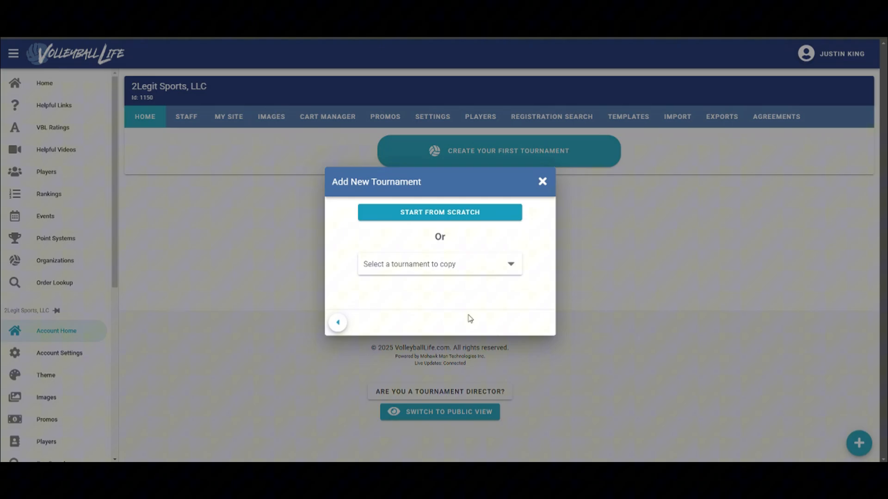
pyautogui.click(469, 217)
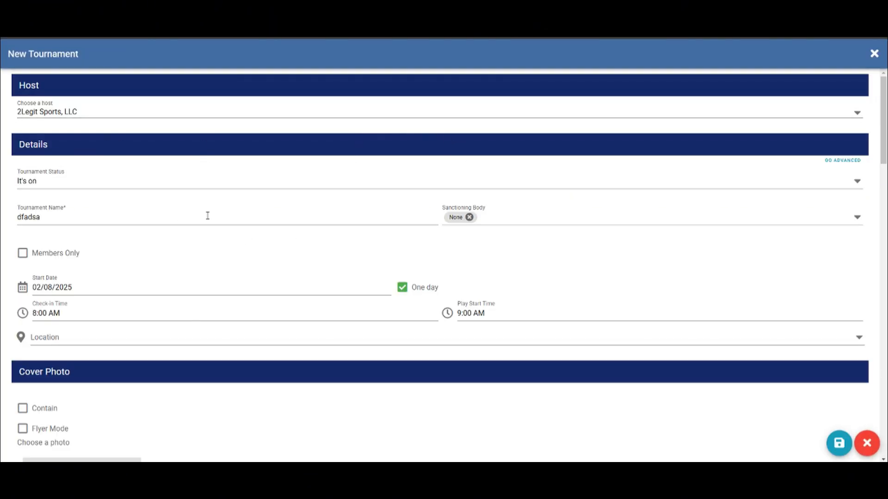
# - In the advanced settings of the Juniors Girls 18U division, set the number of players and the number allowed on roster to 1, and save
pyautogui.scroll(-10, 331, 204)
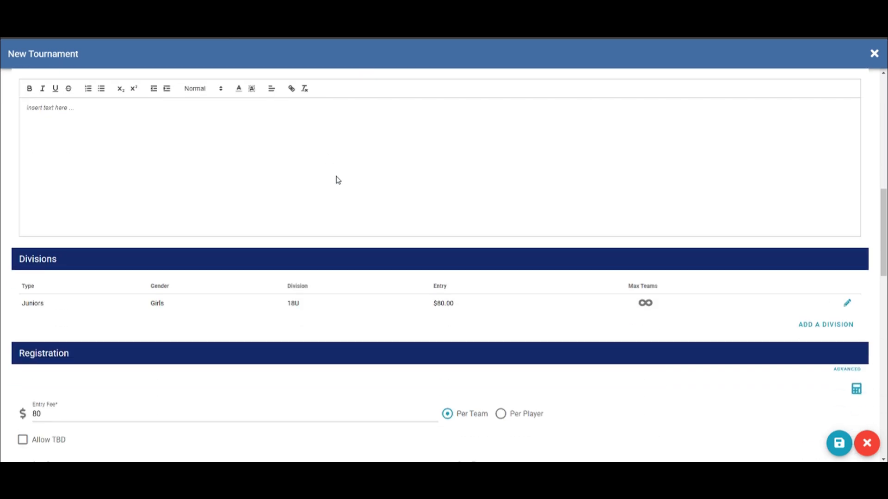
pyautogui.click(846, 303)
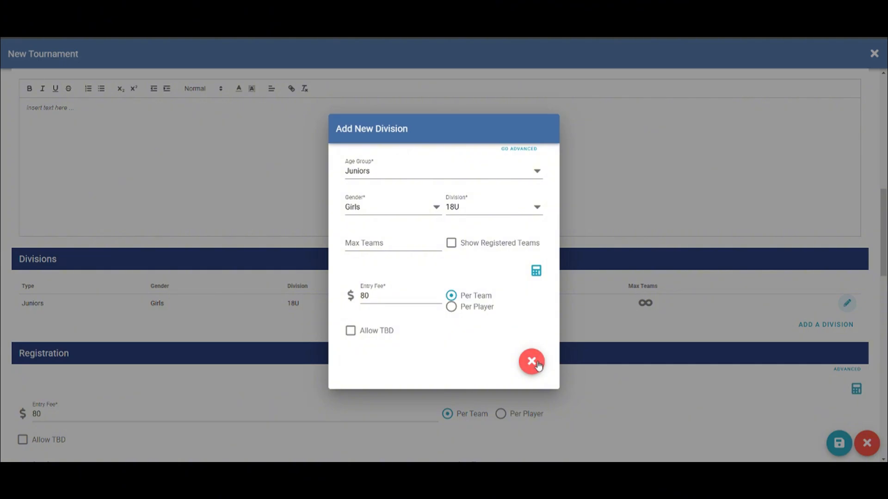
pyautogui.click(530, 363)
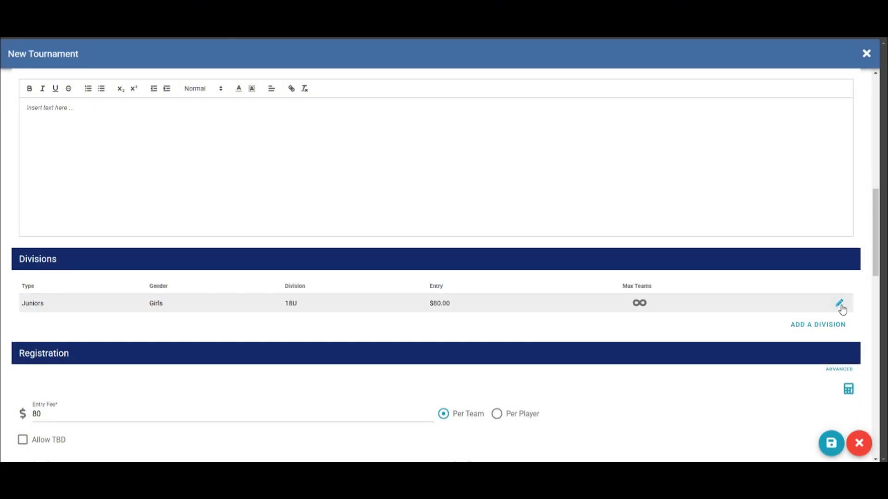
pyautogui.click(840, 306)
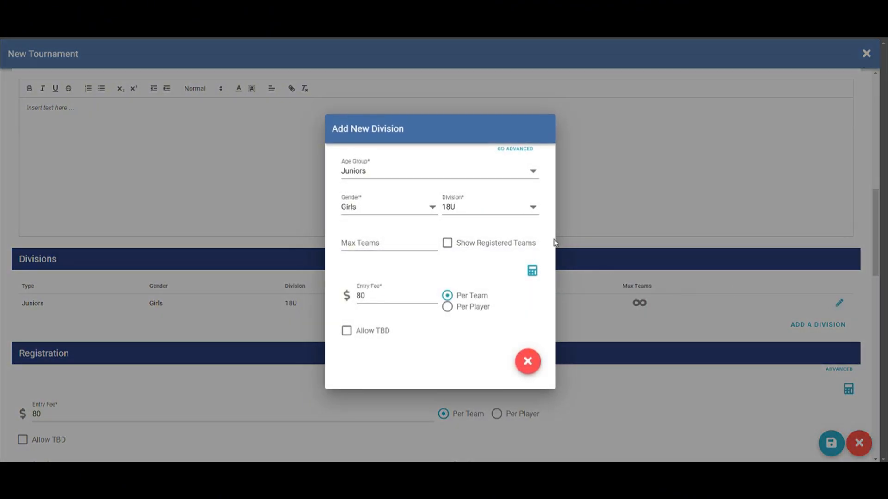
pyautogui.click(530, 150)
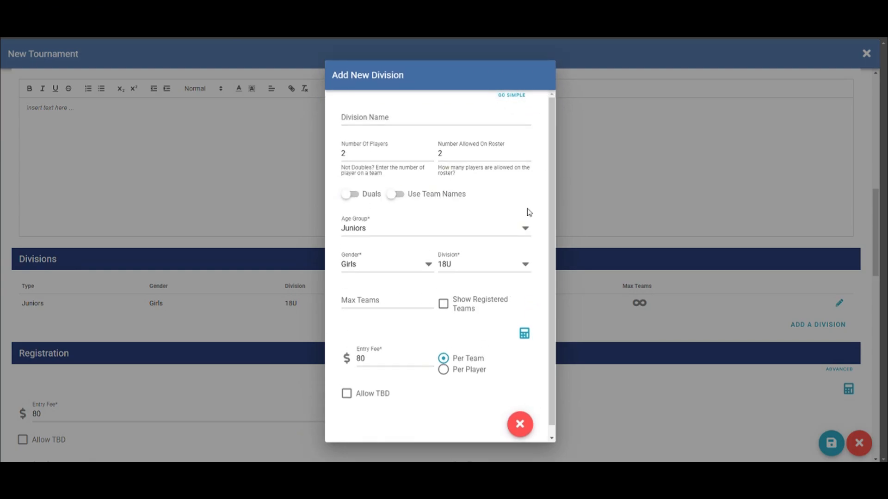
pyautogui.doubleClick(363, 153)
pyautogui.write('1')
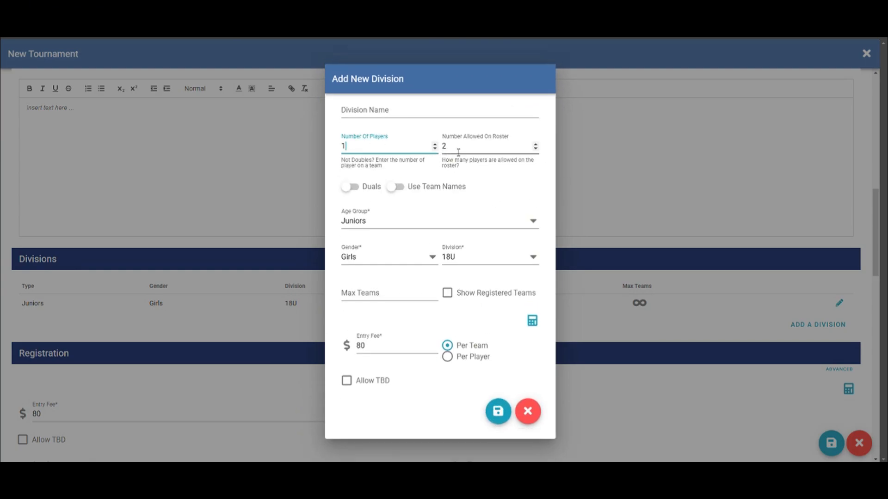
pyautogui.doubleClick(440, 147)
pyautogui.write('1')
pyautogui.click(437, 77)
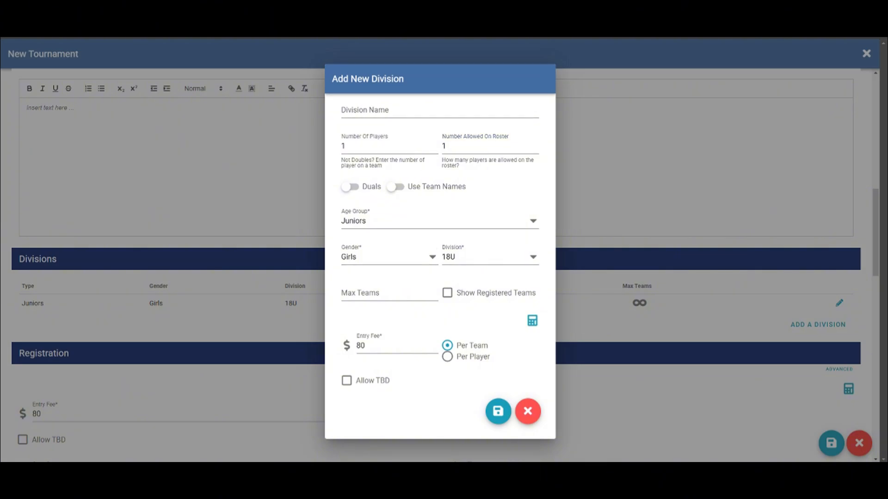
pyautogui.click(498, 411)
# - Start a registration for the October 12th tournament in the QOB Demo division
pyautogui.scroll(-5, 377, 212)
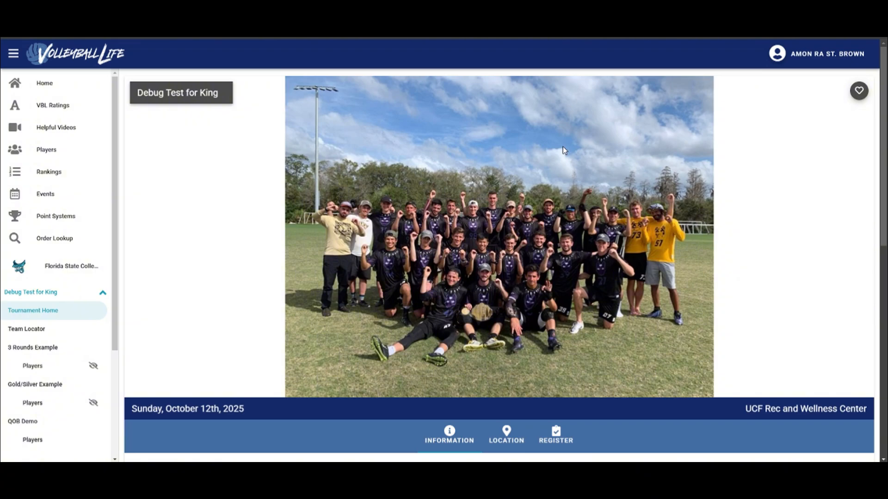
pyautogui.scroll(-6, 565, 140)
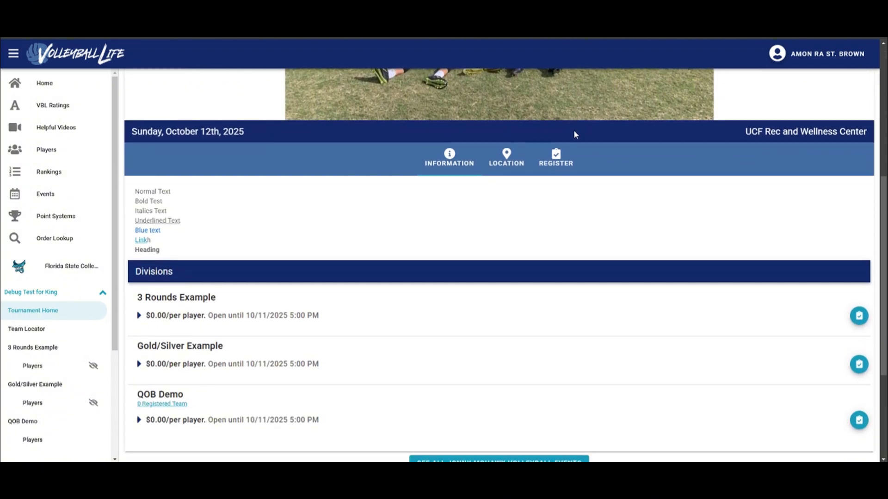
pyautogui.scroll(-2, 574, 132)
pyautogui.scroll(3, 282, 193)
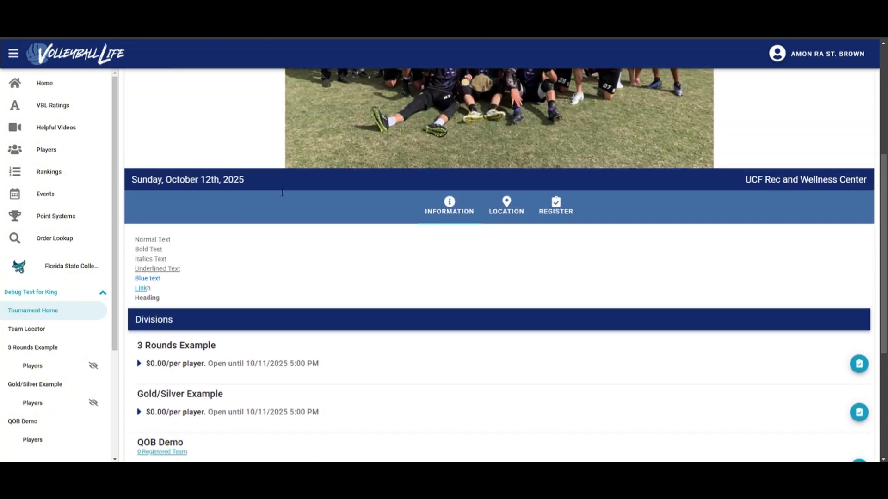
pyautogui.scroll(-2, 308, 140)
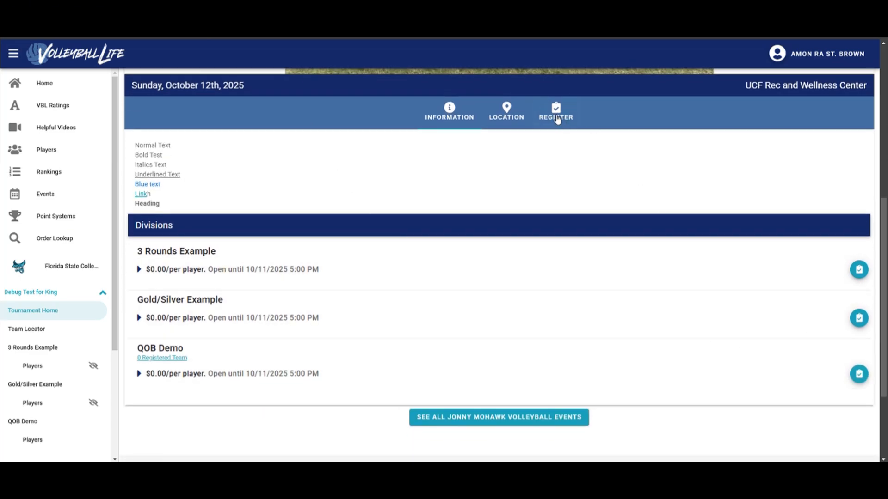
pyautogui.click(556, 117)
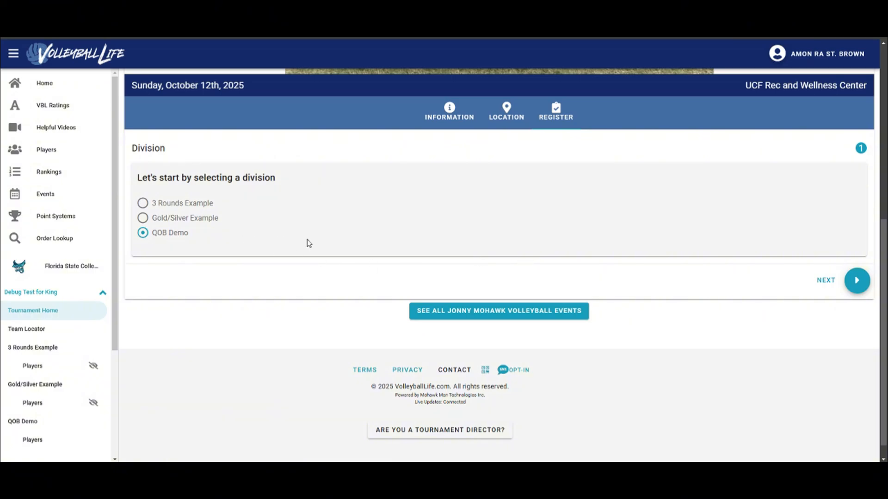
pyautogui.click(857, 281)
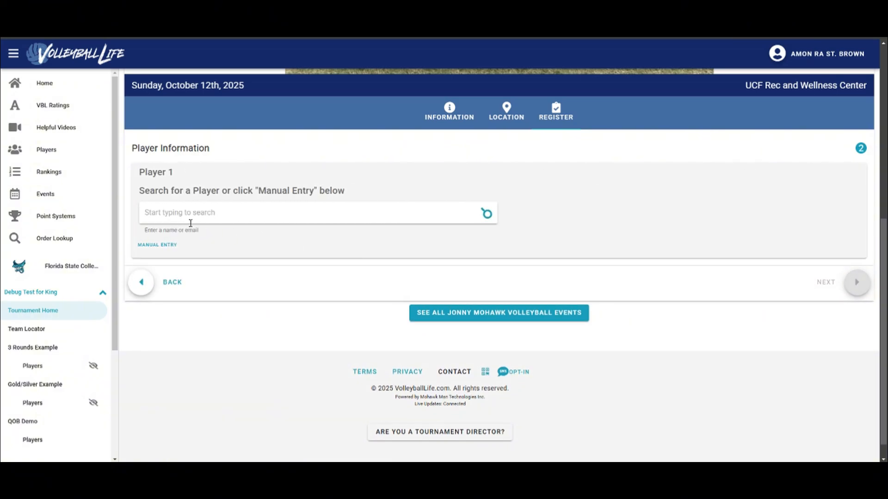
# - Look up the player by name and select the matching profile as Player 1
pyautogui.click(169, 245)
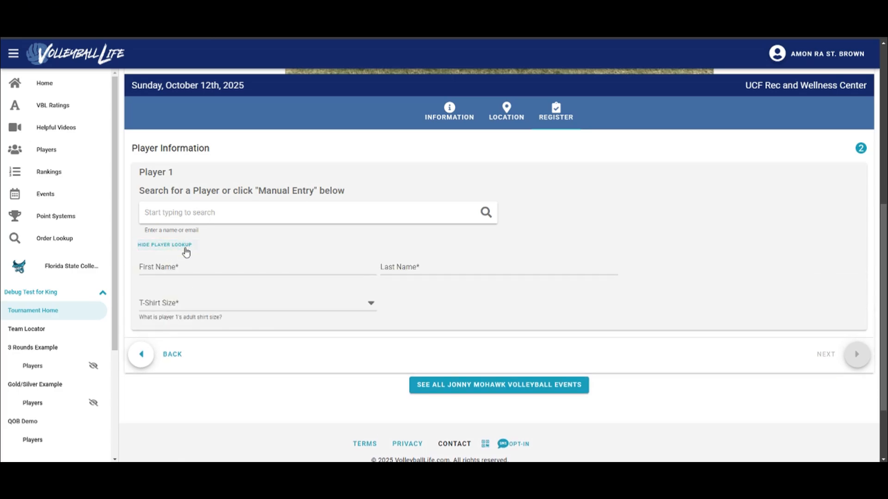
pyautogui.click(181, 245)
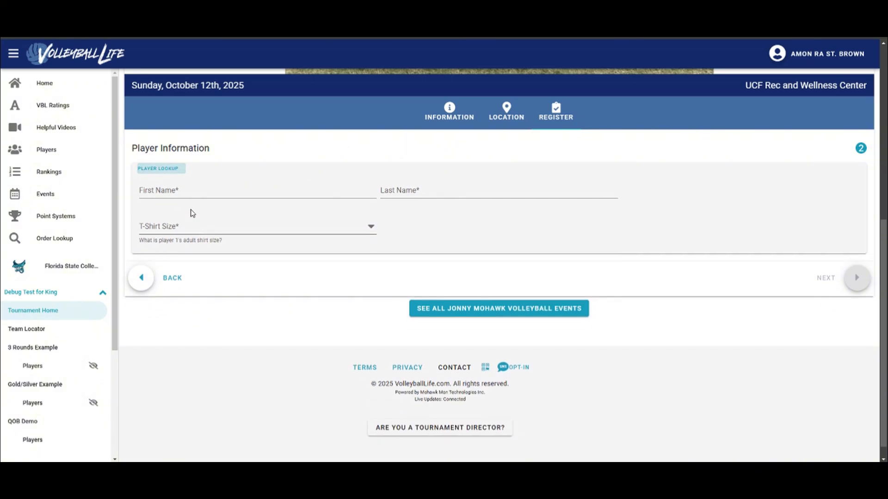
pyautogui.write('amonra')
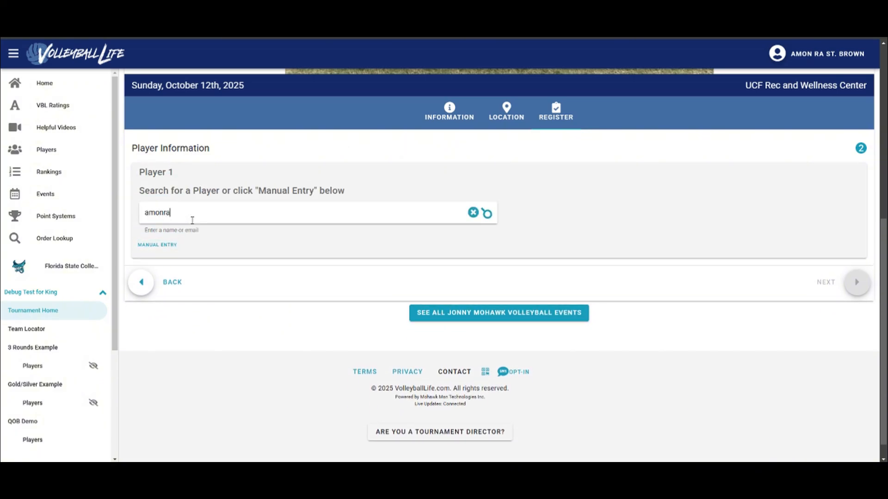
pyautogui.click(198, 245)
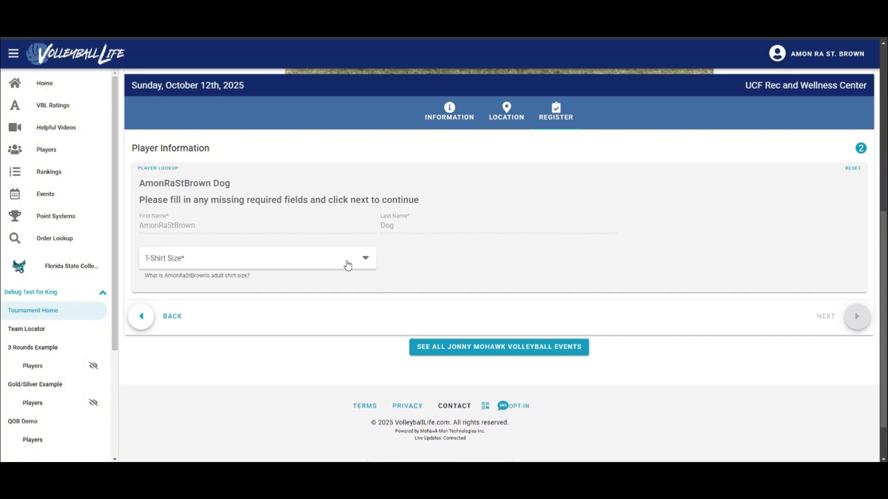
# - Set the player's T-shirt size to L and continue to the registration review
pyautogui.click(347, 260)
pyautogui.click(215, 328)
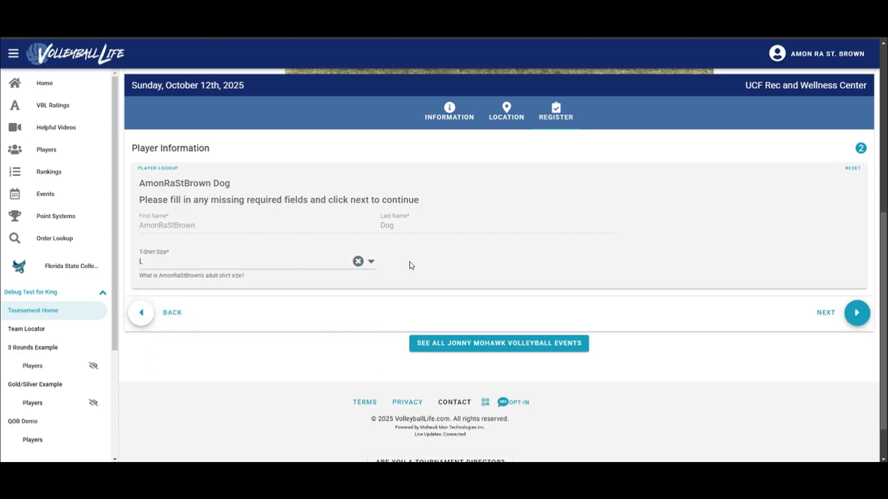
pyautogui.click(856, 313)
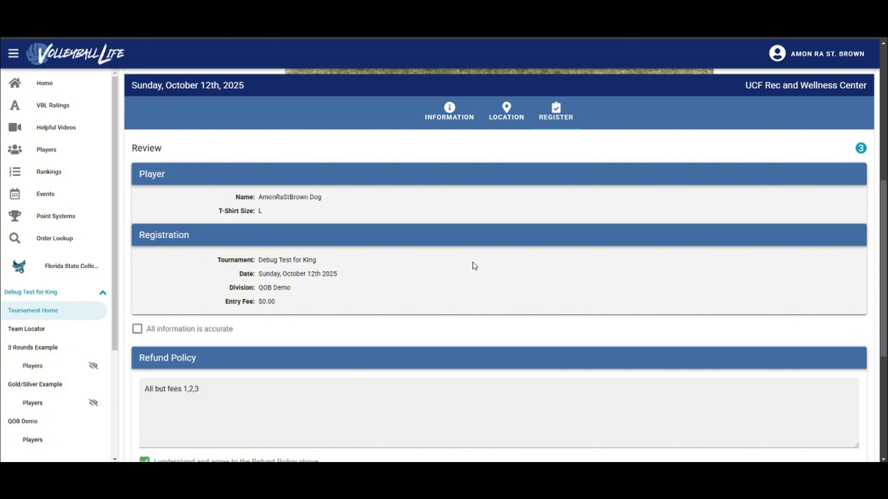
pyautogui.scroll(-2, 515, 294)
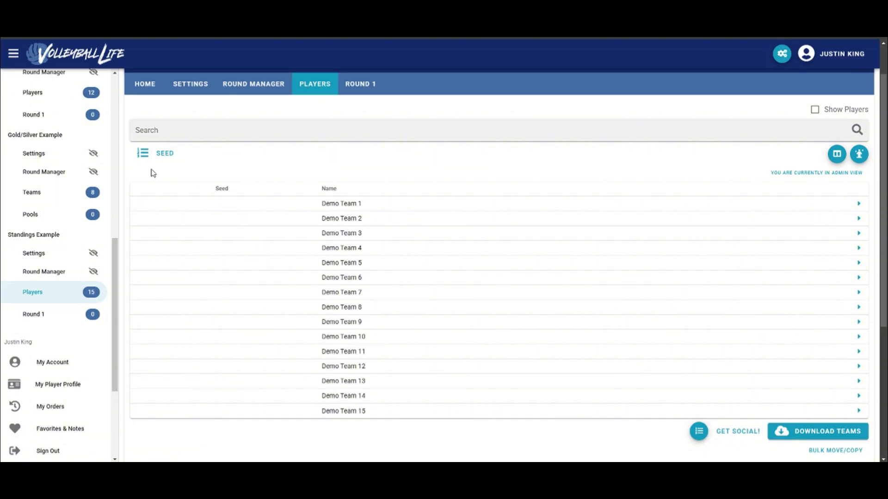
# - Seed the demo teams of the Standings Example division in their listed order and save the seeding
pyautogui.click(159, 155)
pyautogui.scroll(-4, 208, 174)
pyautogui.click(832, 445)
pyautogui.scroll(2, 553, 343)
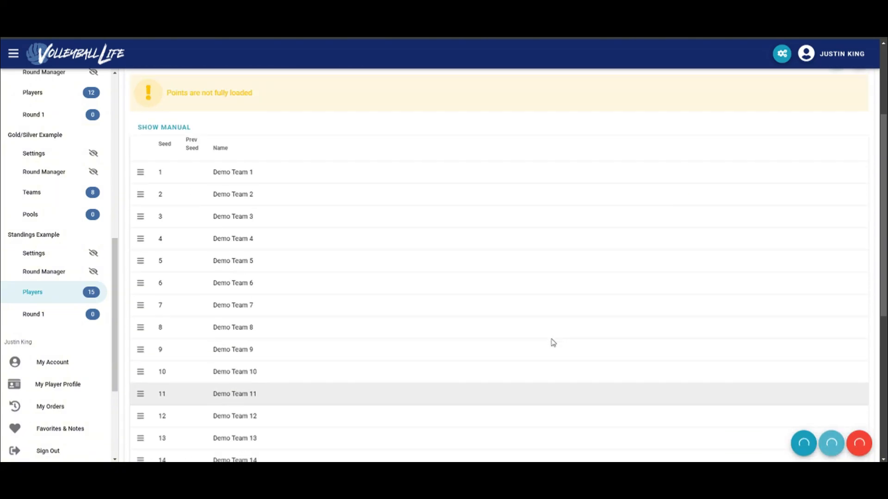
pyautogui.scroll(2, 553, 343)
# - Start creating pools for Round 1 with the advanced KOB/QOB option and apply KOB/QOB to all rounds in the division
pyautogui.click(251, 85)
pyautogui.scroll(-2, 184, 285)
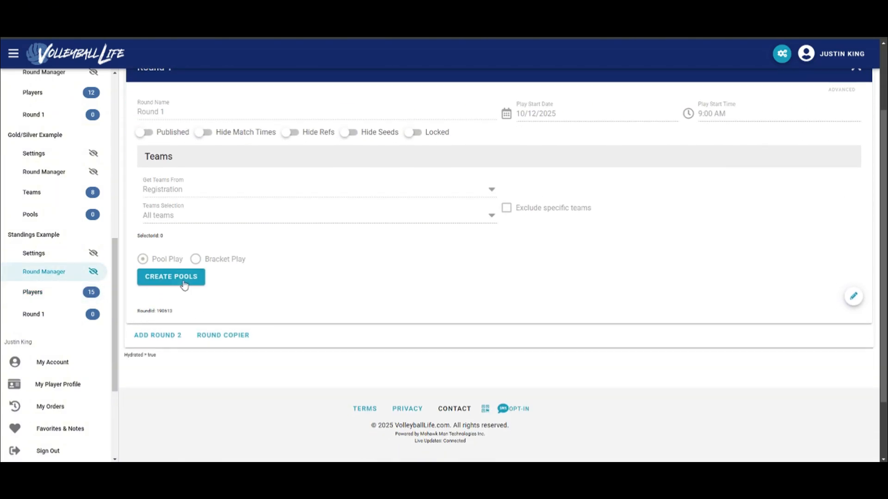
pyautogui.click(170, 276)
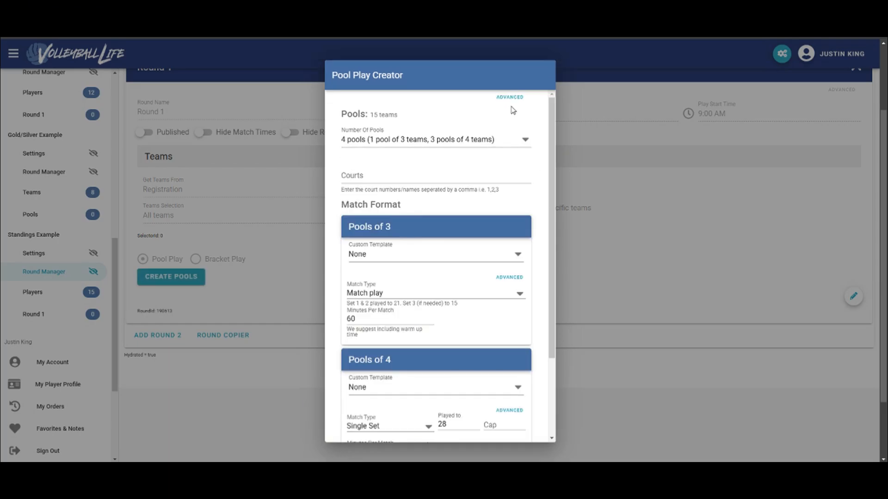
pyautogui.click(510, 97)
pyautogui.click(346, 169)
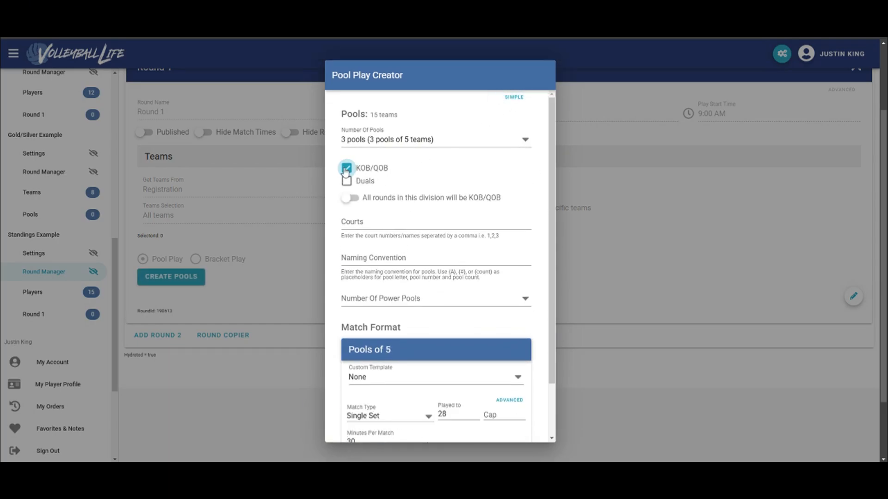
pyautogui.click(350, 198)
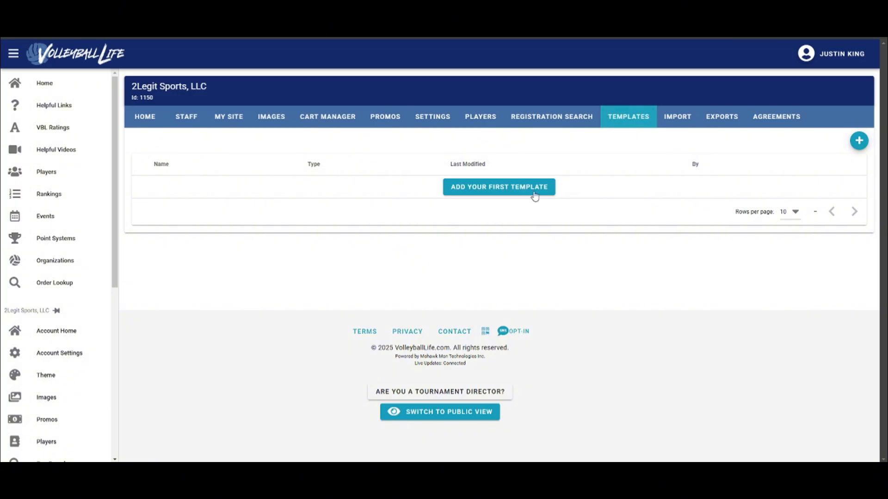
# - Start a custom KOB pool template in the organization's templates and set its number of players to 4
pyautogui.click(859, 141)
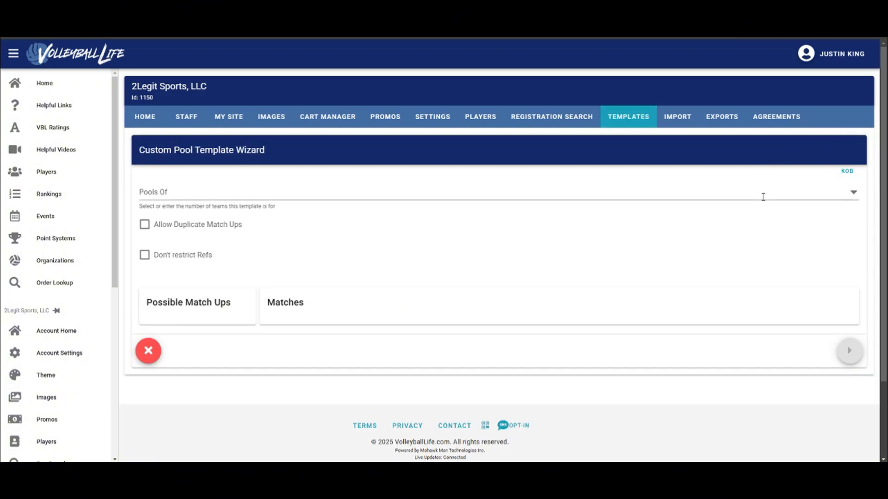
pyautogui.click(849, 172)
pyautogui.click(254, 192)
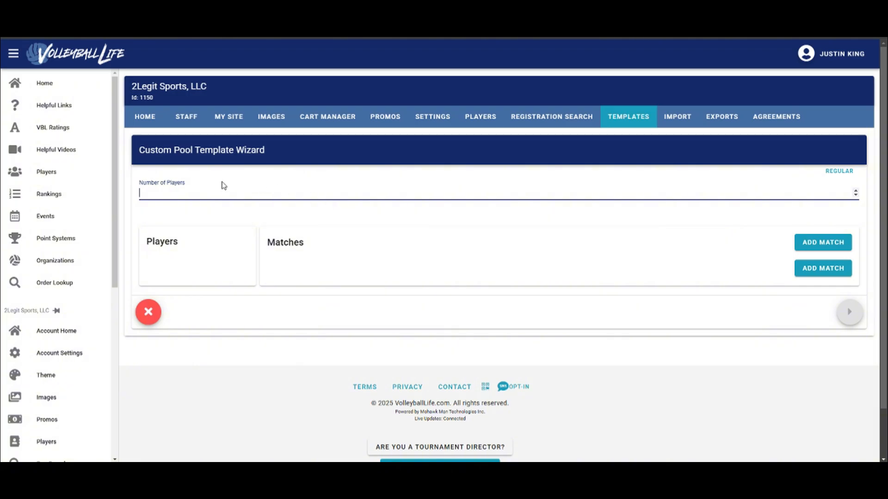
pyautogui.write('4')
pyautogui.press('BackSpace')
pyautogui.write('5')
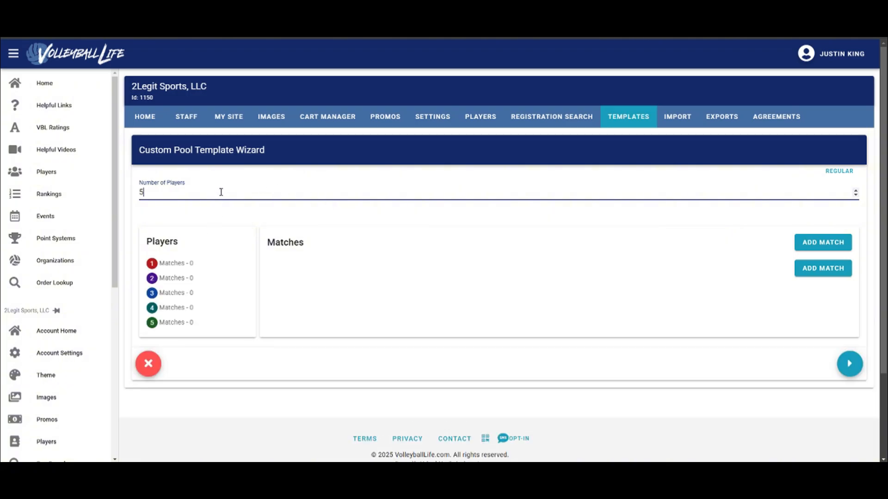
pyautogui.press('BackSpace')
pyautogui.write('7')
pyautogui.press('BackSpace')
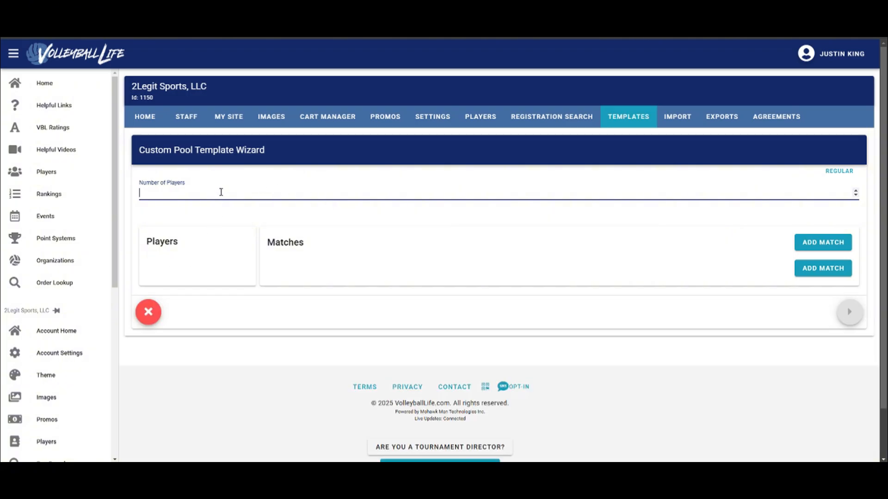
pyautogui.write('4')
# - Add an empty match to the KOB template and discard the template
pyautogui.click(159, 263)
pyautogui.click(818, 242)
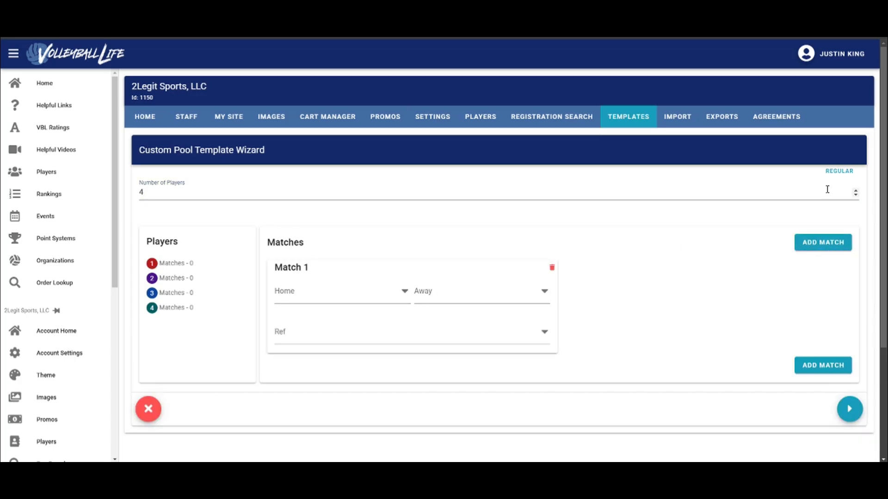
pyautogui.click(149, 409)
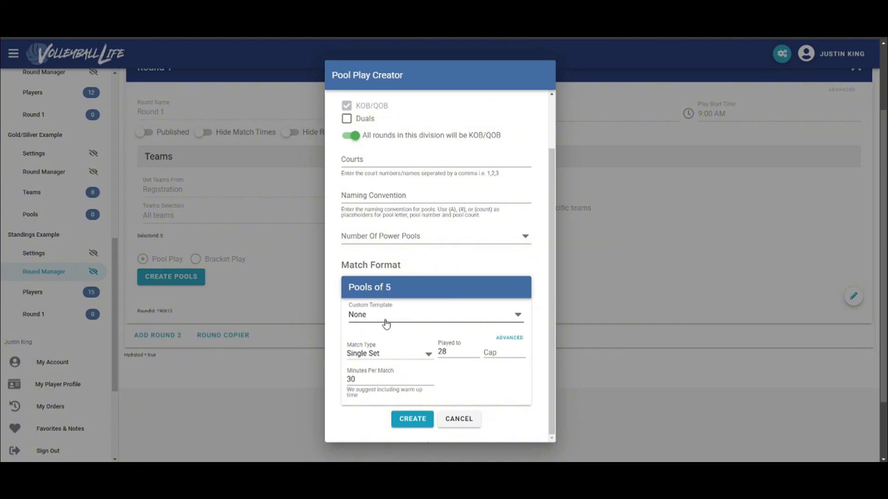
# - Check the custom template choices for the pools of 5 in the Pool Play Creator
pyautogui.click(386, 323)
pyautogui.click(417, 316)
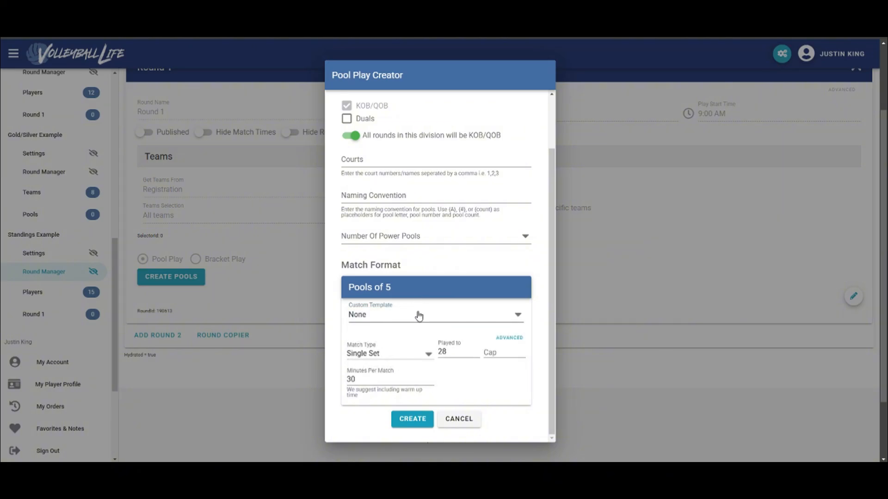
# - Create the Round 1 pools of 5 with single-set matches to 28, and review the first pool's match pairings and ref assignments
pyautogui.click(413, 421)
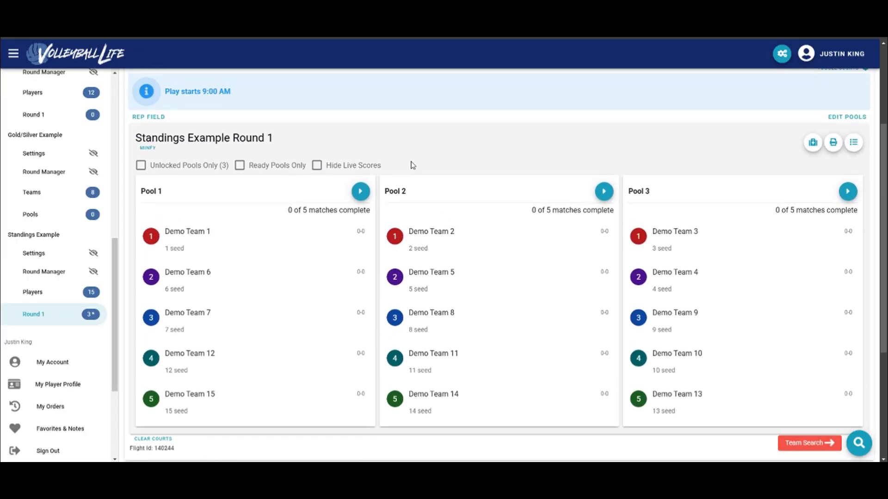
pyautogui.scroll(-8, 369, 199)
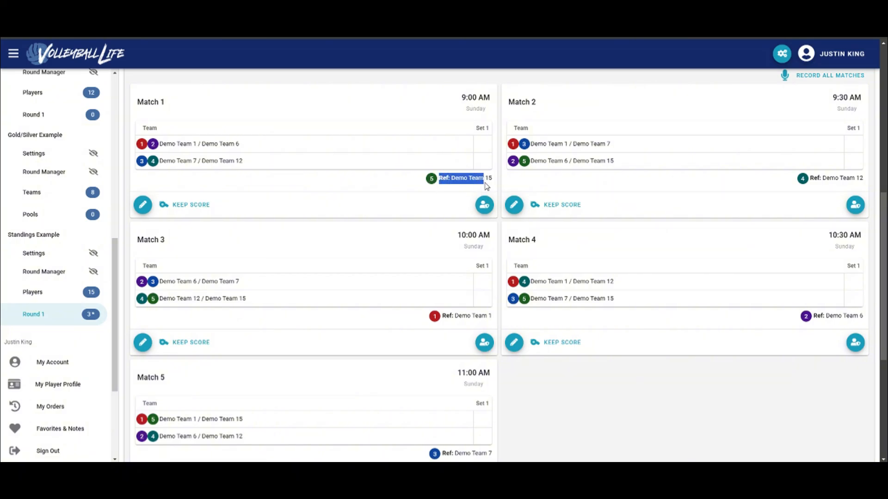
pyautogui.scroll(1, 486, 187)
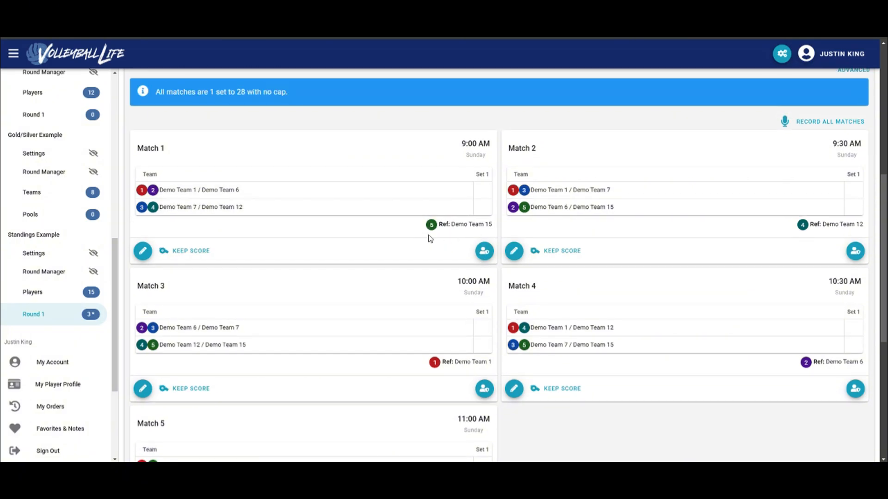
pyautogui.moveTo(438, 225); pyautogui.dragTo(481, 225)
pyautogui.click(482, 226)
pyautogui.scroll(1, 457, 226)
pyautogui.scroll(-3, 463, 241)
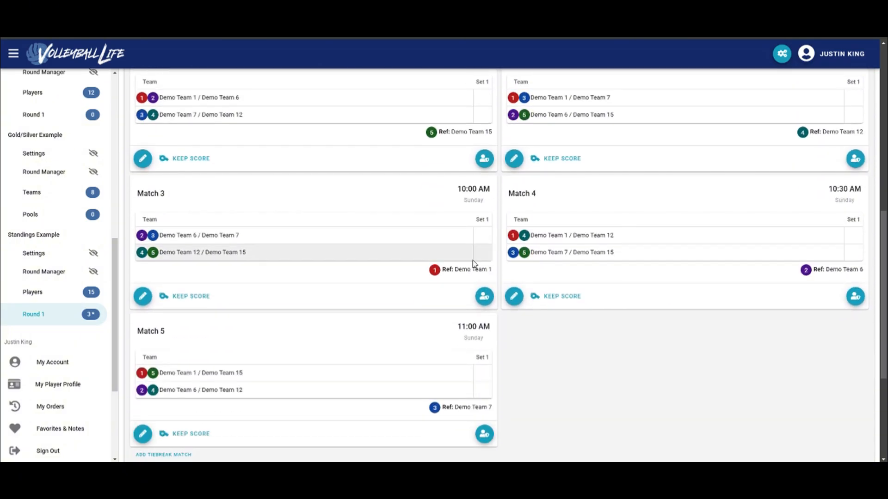
pyautogui.scroll(10, 435, 202)
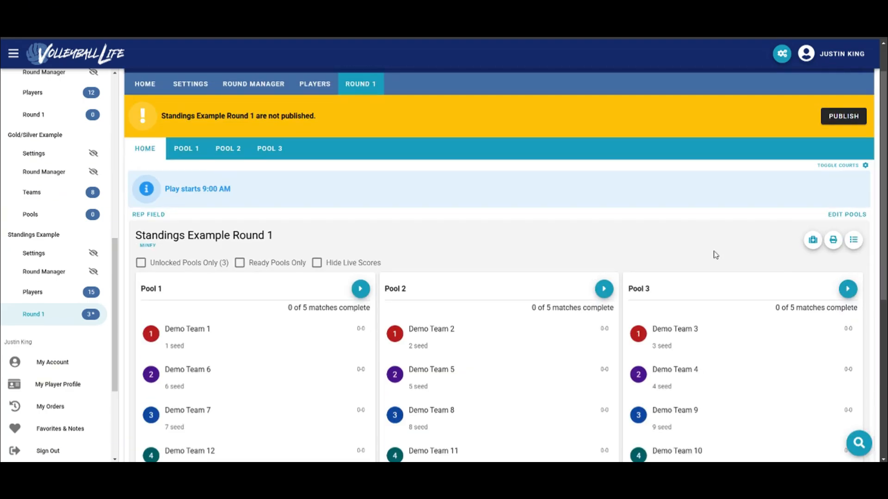
# - Edit the Standings Example Round 1 pools to assign courts 1, 2 and 3 to pools 1, 2 and 3, and save
pyautogui.click(847, 214)
pyautogui.scroll(-2, 324, 259)
pyautogui.click(282, 274)
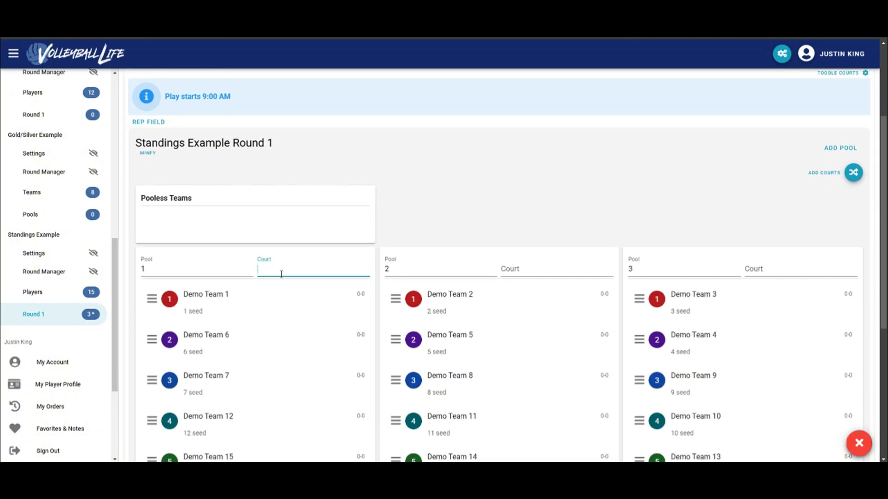
pyautogui.write('1')
pyautogui.click(565, 271)
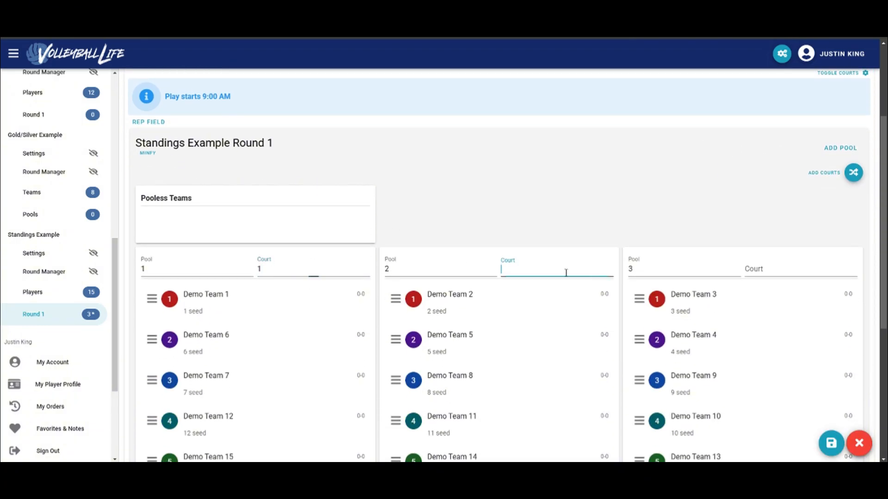
pyautogui.write('2')
pyautogui.click(775, 275)
pyautogui.write('3')
pyautogui.click(830, 444)
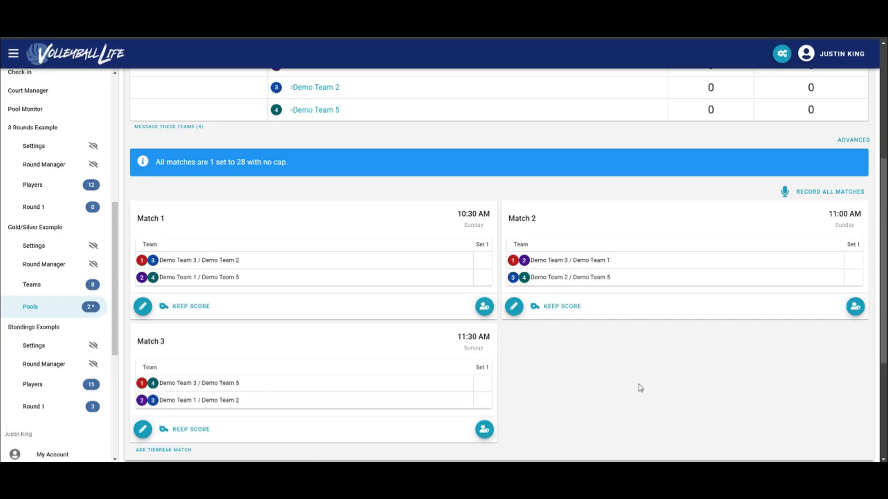
# - Review the summary and match pairings of Pool 1 in the Gold/Silver Example division
pyautogui.scroll(5, 628, 395)
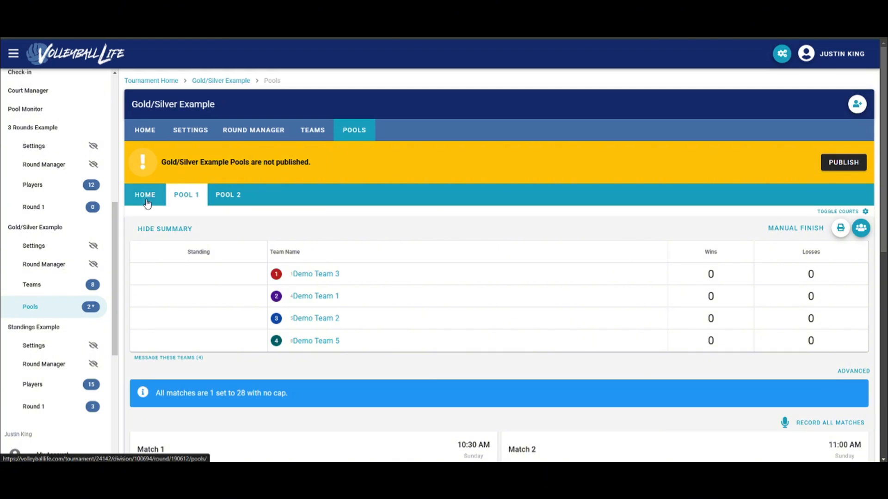
pyautogui.scroll(-4, 254, 194)
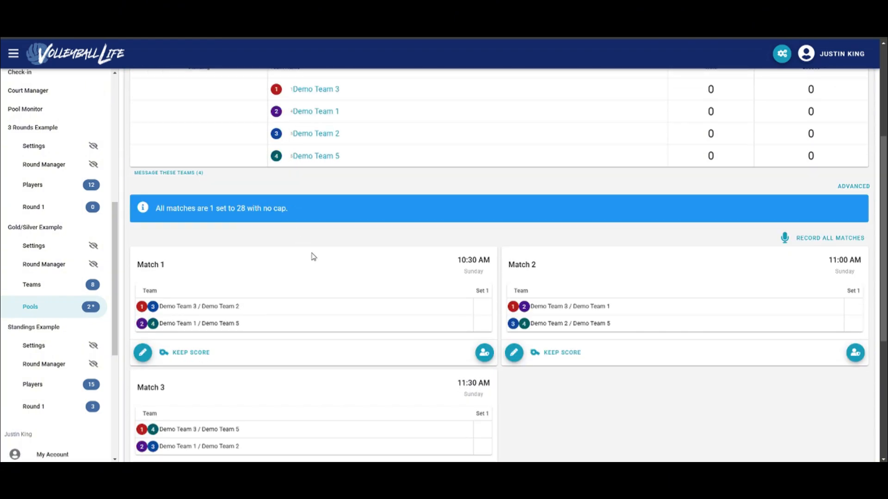
pyautogui.scroll(2, 311, 270)
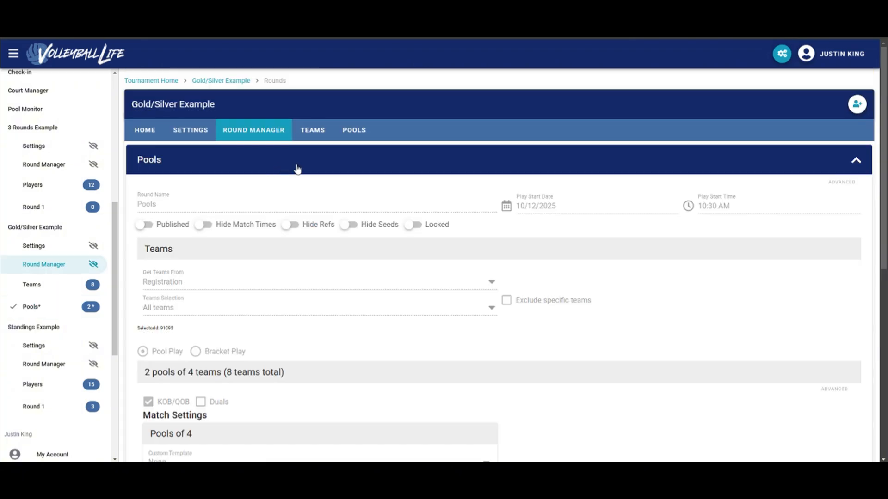
# - Add a second round to the Gold/Silver Example division and name it Gold Pool
pyautogui.click(295, 166)
pyautogui.click(171, 188)
pyautogui.scroll(-2, 204, 190)
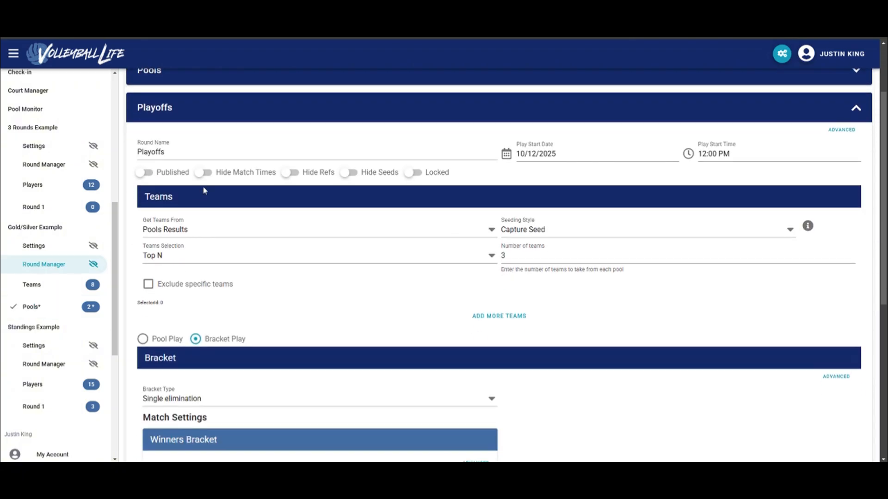
pyautogui.doubleClick(187, 152)
pyautogui.write('Gold Pool')
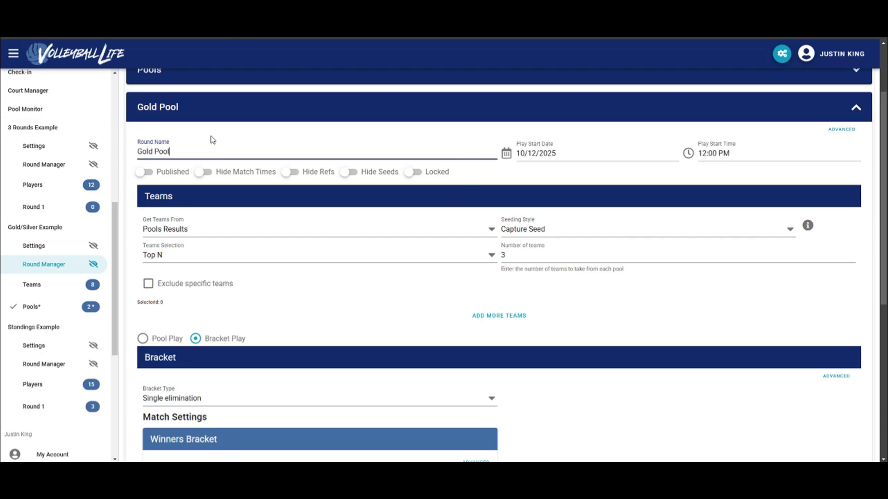
# - Keep Pools Results as the Gold Pool's team source and select teams by seed range from 1 to 4
pyautogui.click(209, 229)
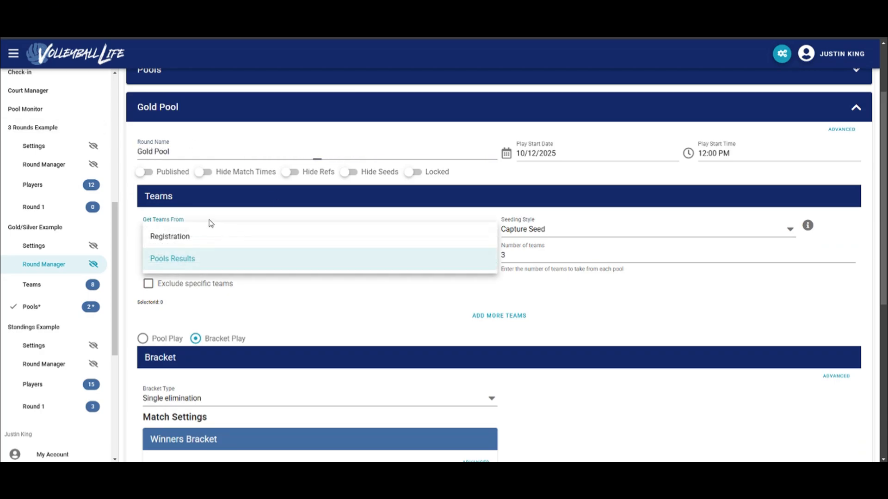
pyautogui.click(223, 214)
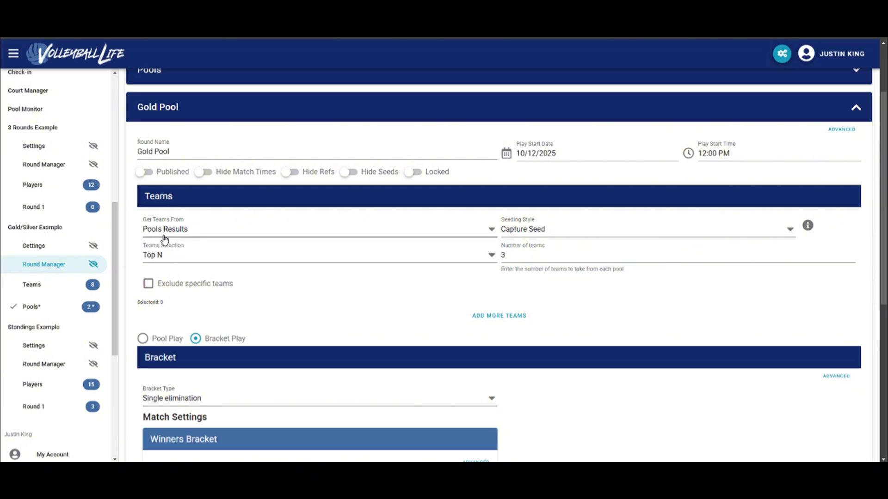
pyautogui.click(169, 255)
pyautogui.click(200, 286)
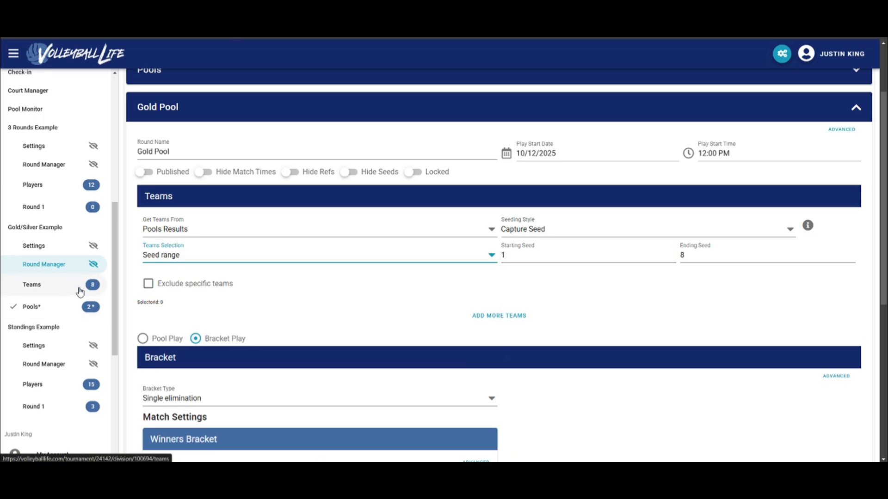
pyautogui.click(715, 259)
pyautogui.press('BackSpace')
pyautogui.write('4')
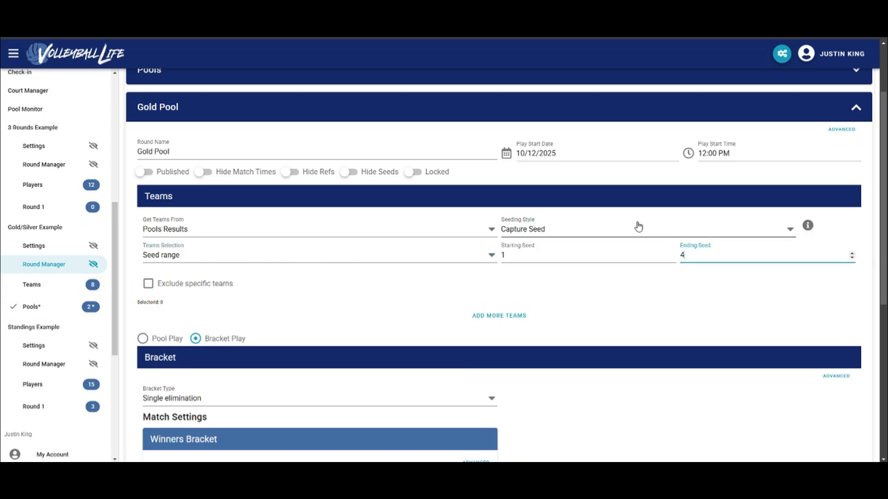
# - Set the Gold Pool's seeding style to Performance, change its format to Pool Play and save the round
pyautogui.click(636, 226)
pyautogui.click(573, 259)
pyautogui.scroll(-3, 578, 281)
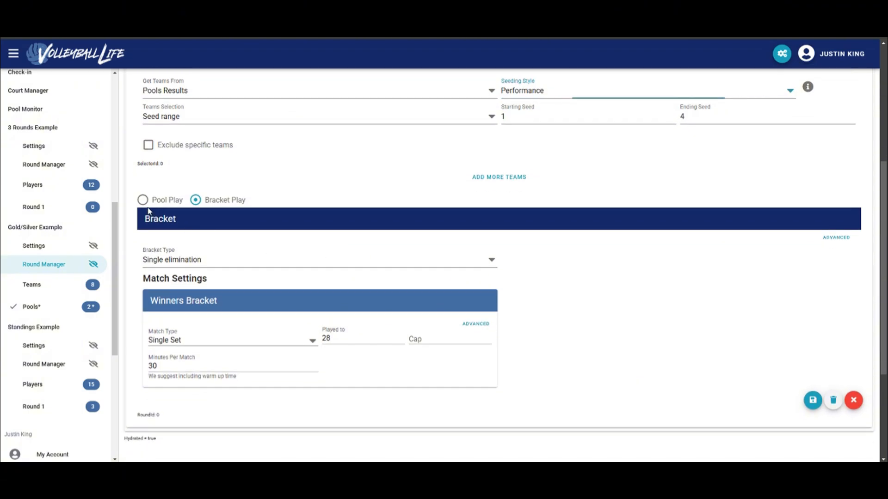
pyautogui.click(142, 199)
pyautogui.scroll(2, 554, 277)
pyautogui.click(813, 331)
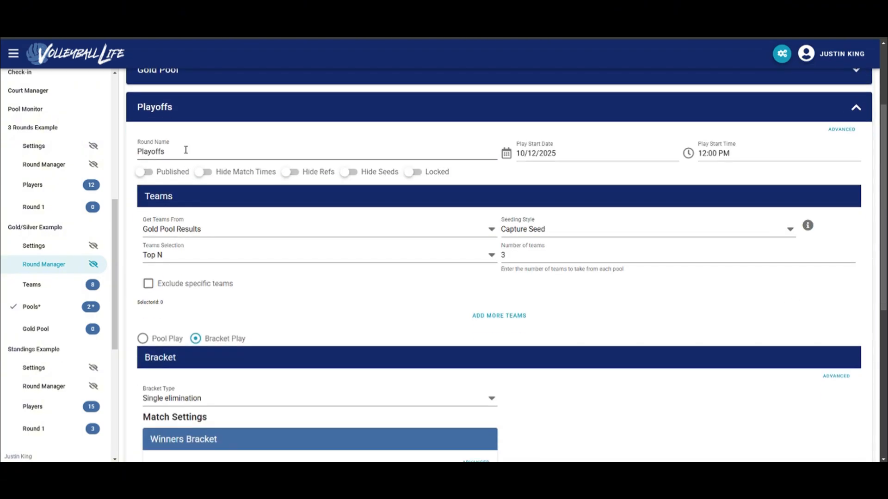
# - Set up a Silver Pool round with Pool Play, taking seeds 5 to 8 from Pools Results with Performance seeding
pyautogui.doubleClick(186, 150)
pyautogui.write('Silver Pool')
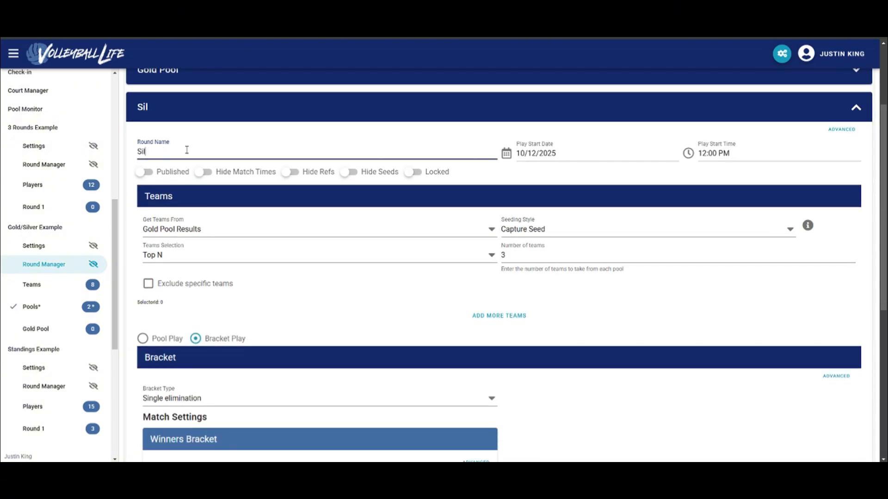
pyautogui.click(507, 230)
pyautogui.click(539, 258)
pyautogui.click(337, 256)
pyautogui.click(198, 290)
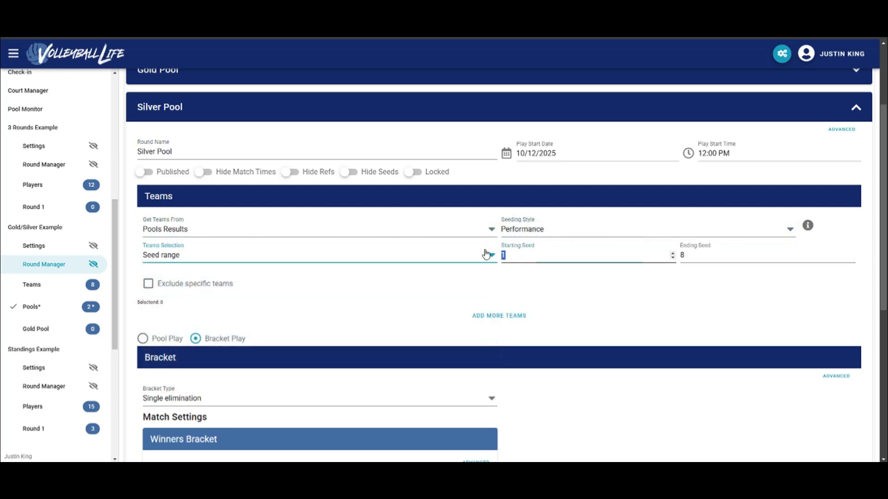
pyautogui.click(652, 260)
pyautogui.scroll(-4, 640, 306)
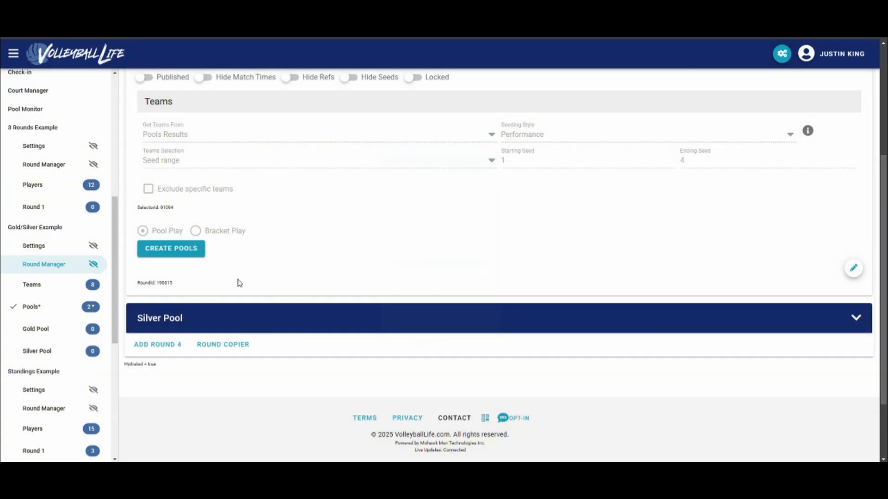
# - Create one KOB/QOB pool of 4 teams for the Gold Pool round, keeping the single-set match format to 28
pyautogui.scroll(3, 255, 273)
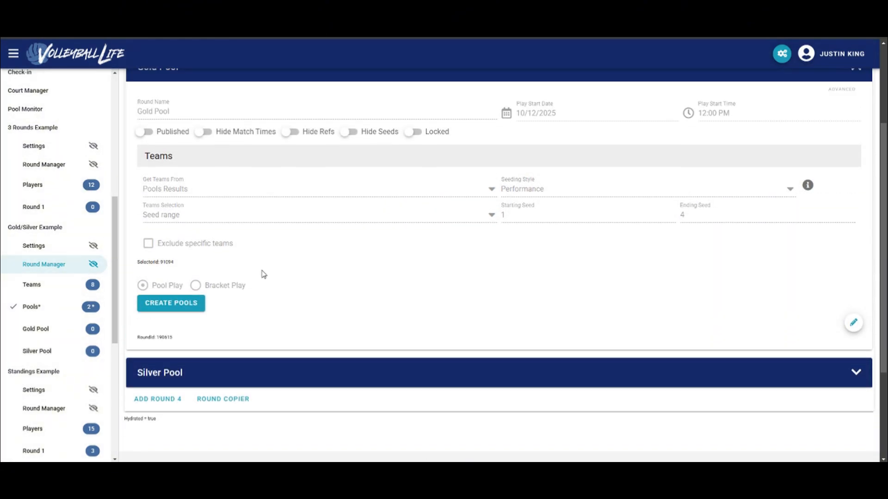
pyautogui.click(189, 391)
pyautogui.scroll(-1, 433, 137)
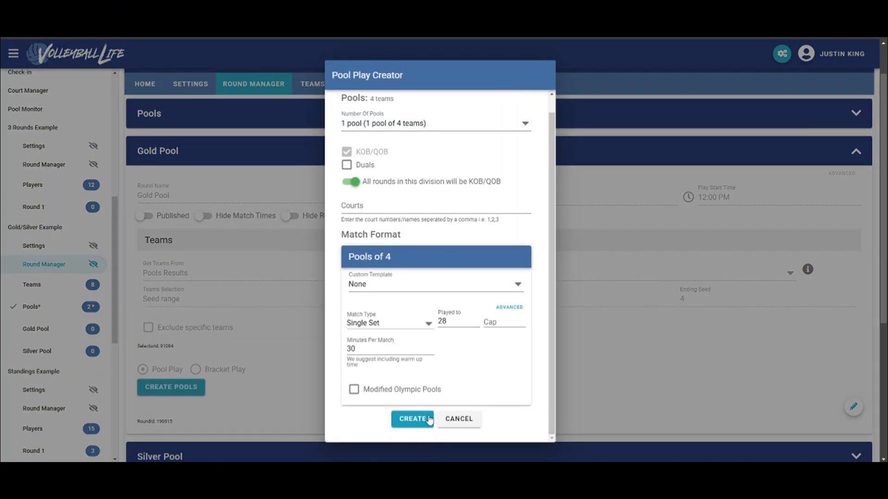
pyautogui.click(410, 419)
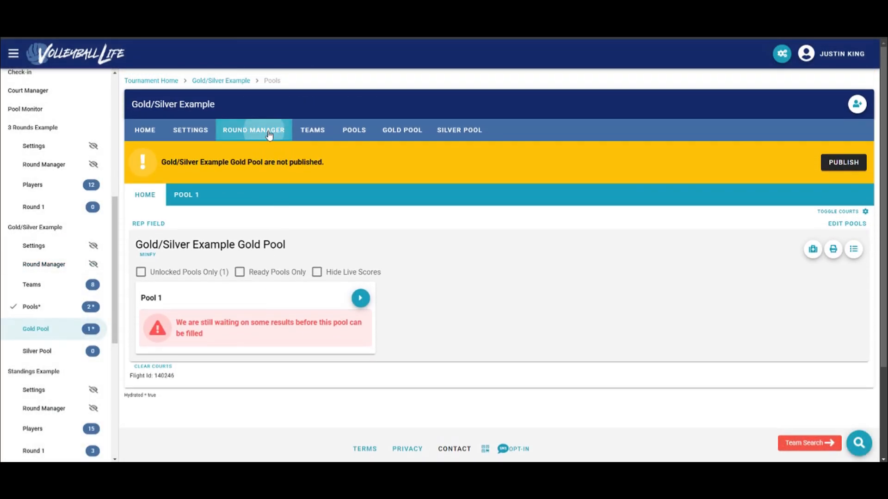
# - Return to the division's rounds and create the pool for the Silver Pool round
pyautogui.click(253, 130)
pyautogui.click(236, 220)
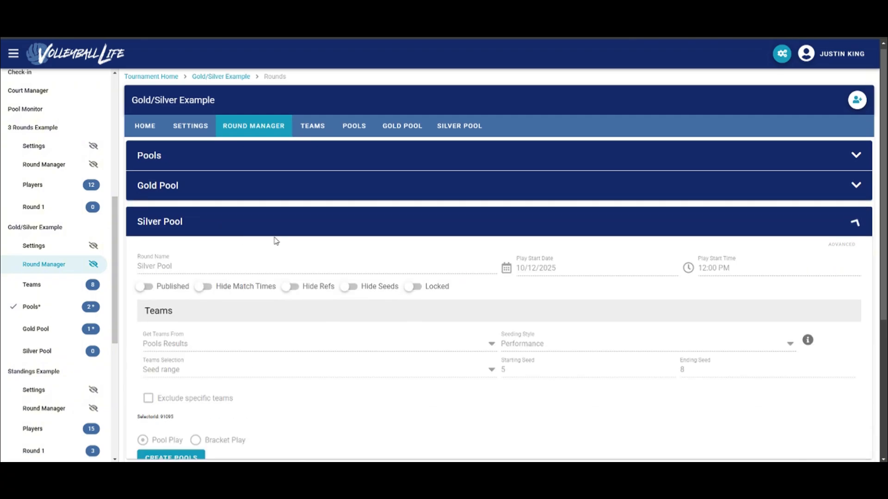
pyautogui.scroll(-5, 276, 240)
pyautogui.click(171, 204)
pyautogui.click(413, 418)
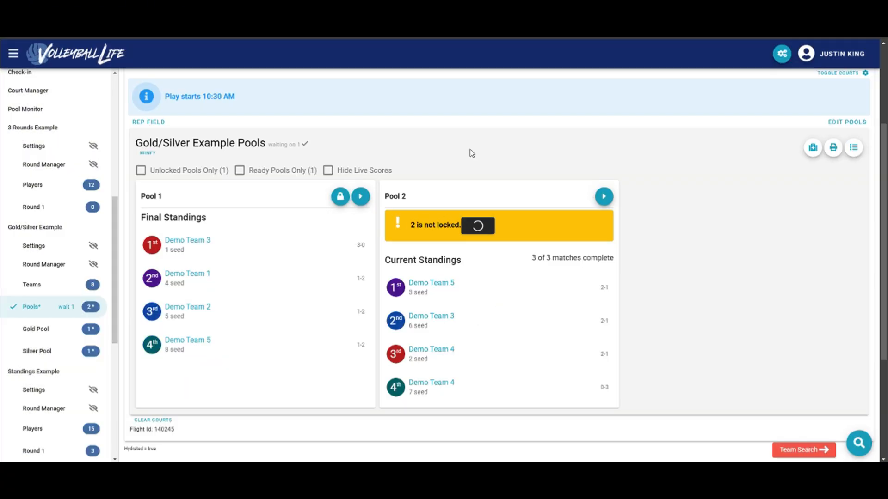
# - Check which teams from the finished pools fill the Gold Pool and the Silver Pool
pyautogui.scroll(3, 468, 143)
pyautogui.click(405, 132)
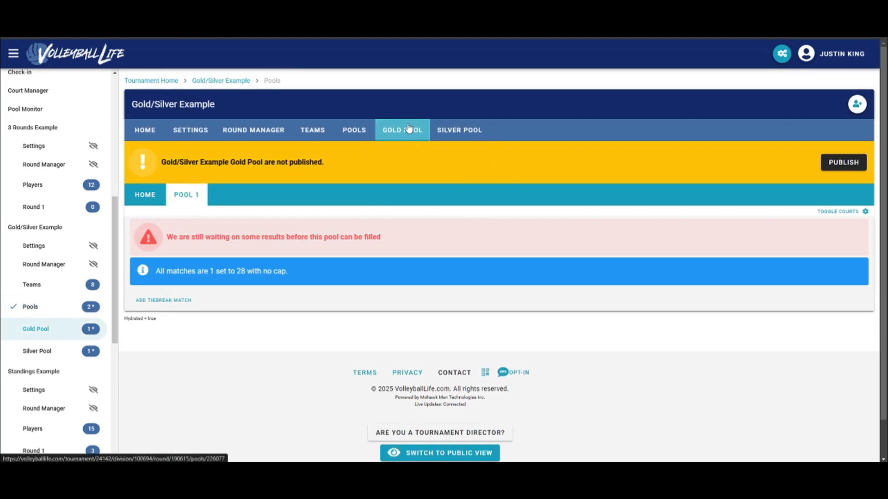
pyautogui.scroll(-5, 439, 108)
pyautogui.scroll(5, 447, 116)
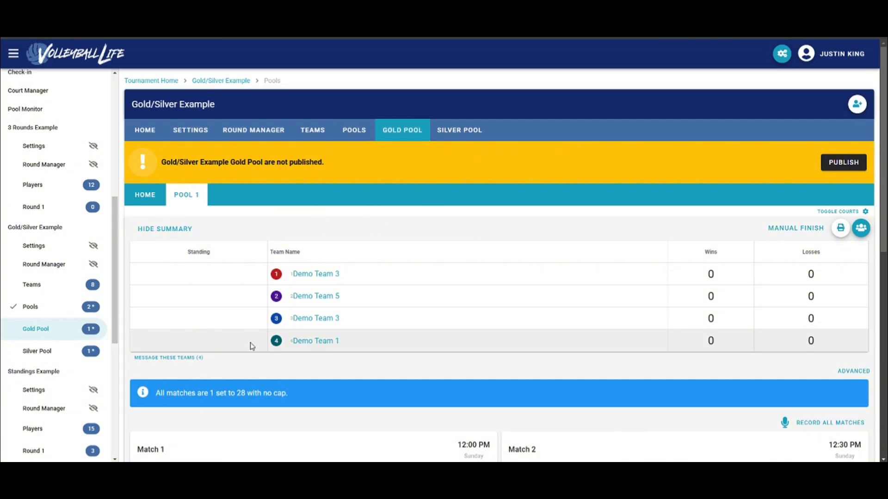
pyautogui.click(462, 134)
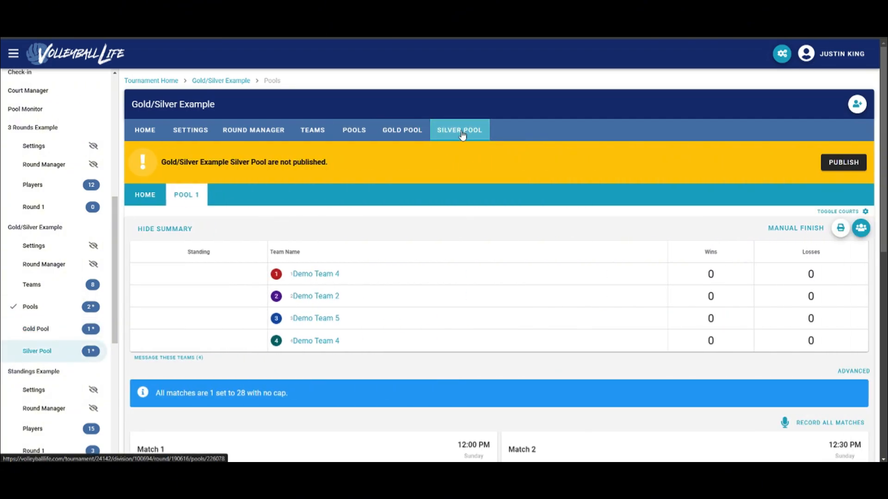
pyautogui.scroll(-4, 376, 253)
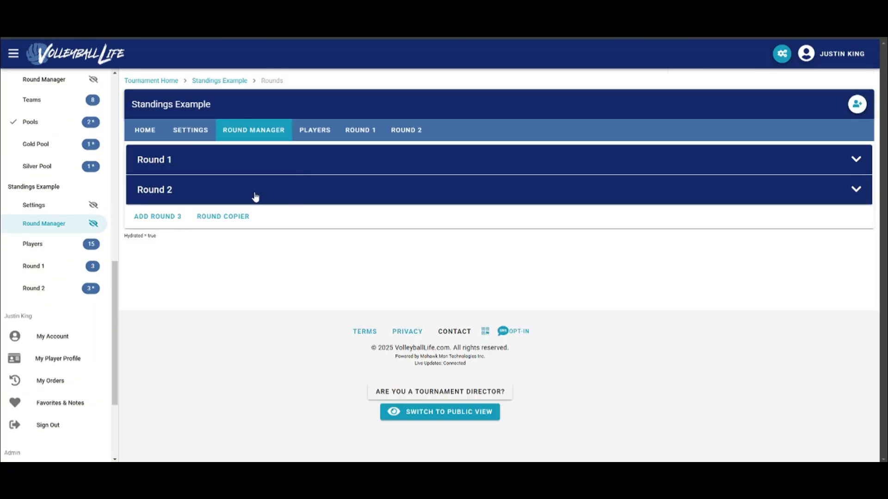
# - Review the team source, seeding and pool setup of Round 1 and Round 2 in the Standings Example division
pyautogui.click(367, 130)
pyautogui.click(240, 131)
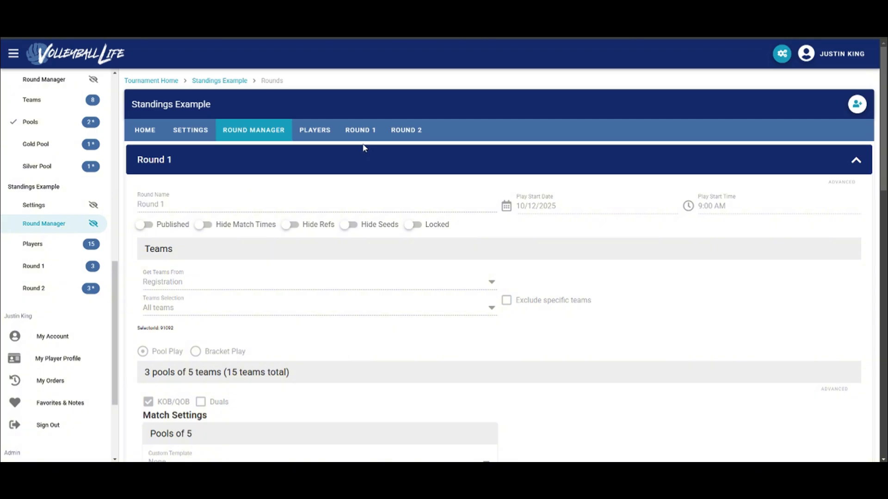
pyautogui.click(285, 163)
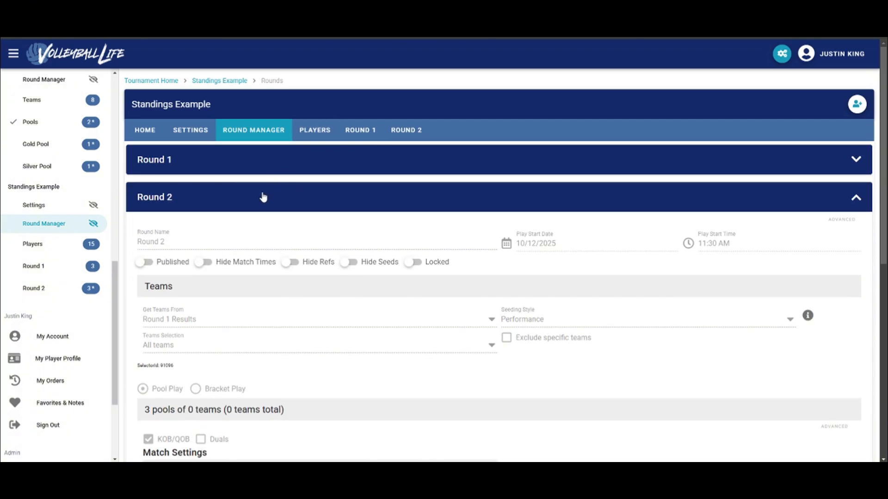
pyautogui.click(248, 203)
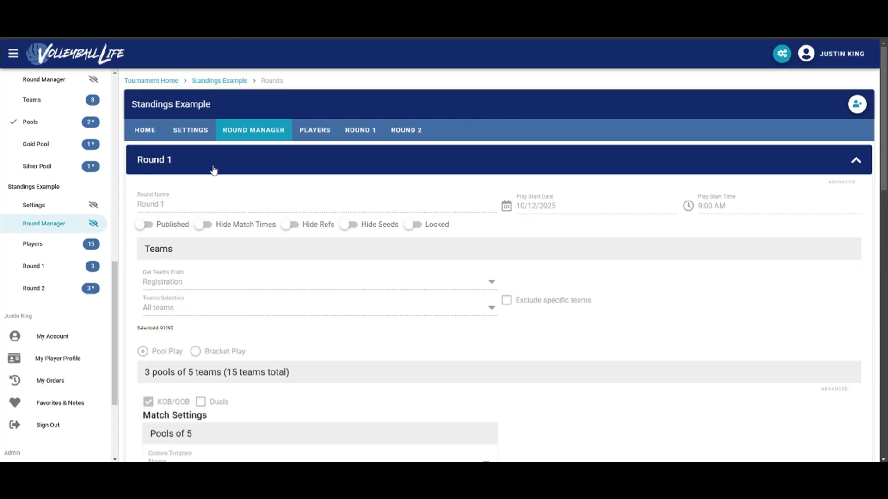
# - Turn on standings in the settings of the Standings Example division
pyautogui.click(195, 131)
pyautogui.scroll(-3, 204, 179)
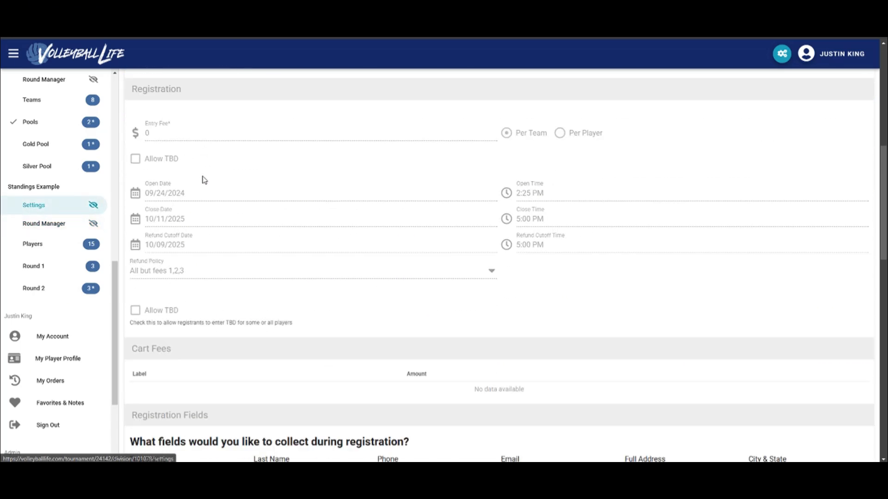
pyautogui.scroll(-10, 204, 180)
pyautogui.click(157, 339)
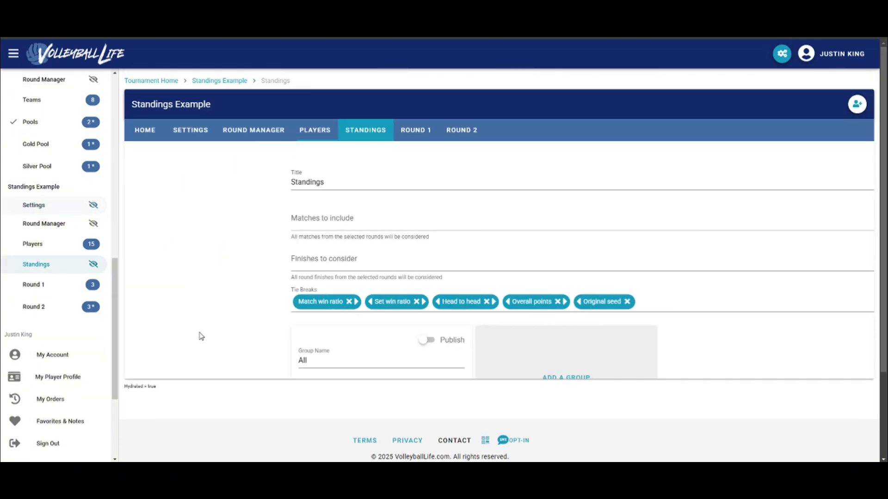
# - Include the matches of Round 1 and Round 2 in the standings, keeping one group of all teams, and save
pyautogui.click(250, 226)
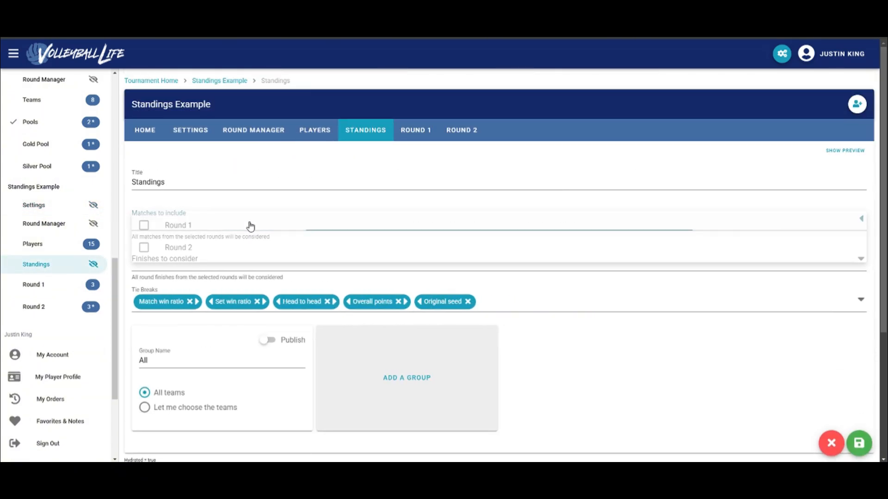
pyautogui.click(185, 225)
pyautogui.click(192, 250)
pyautogui.click(201, 199)
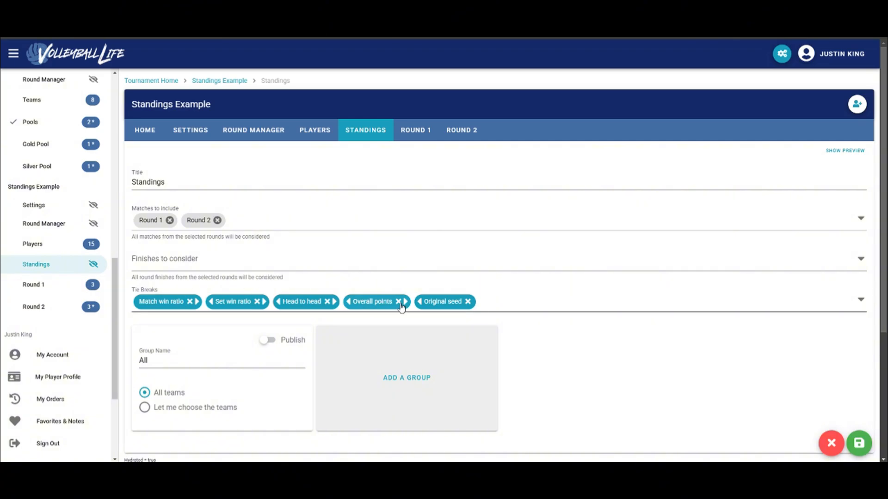
pyautogui.click(861, 445)
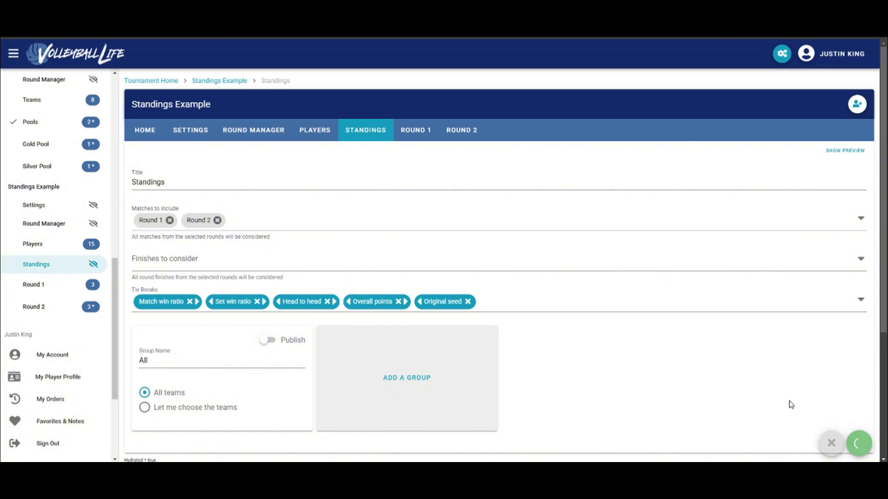
# - Check the Round 1 pool finishes and lock Pools 1, 2 and 3 of Round 2
pyautogui.click(416, 130)
pyautogui.scroll(-2, 422, 172)
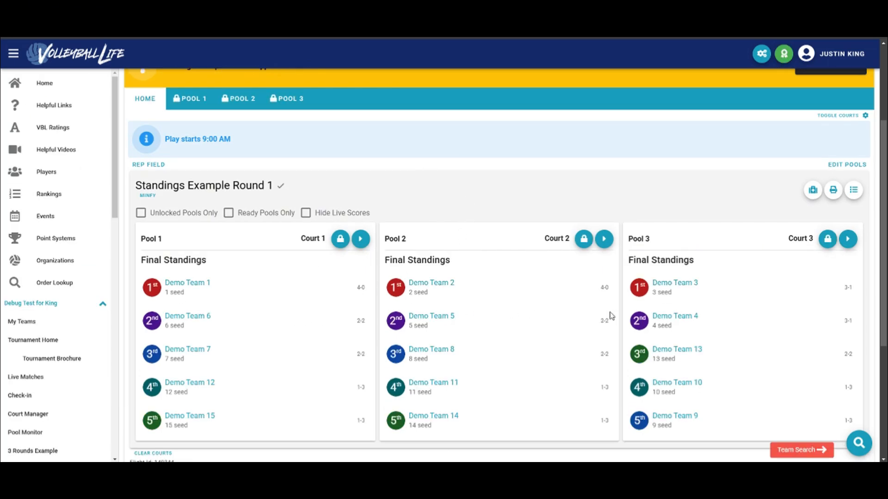
pyautogui.scroll(3, 610, 316)
pyautogui.click(462, 131)
pyautogui.scroll(-3, 470, 143)
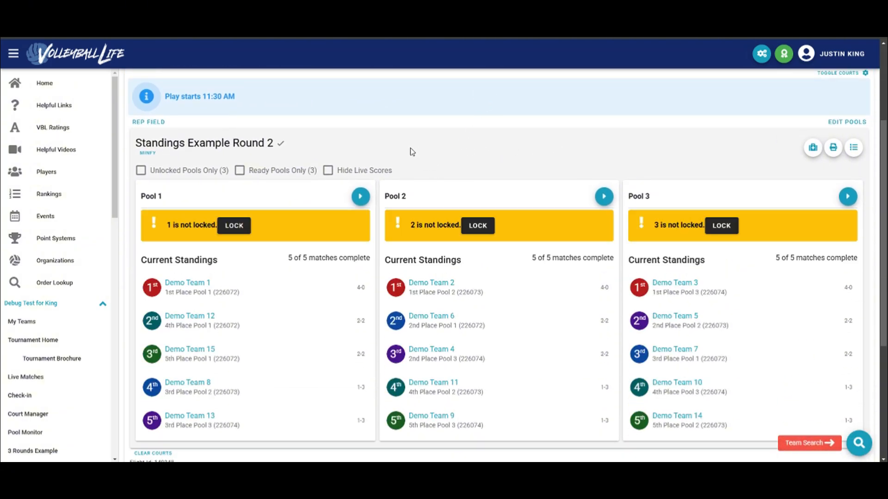
pyautogui.click(236, 231)
pyautogui.click(479, 226)
pyautogui.click(721, 225)
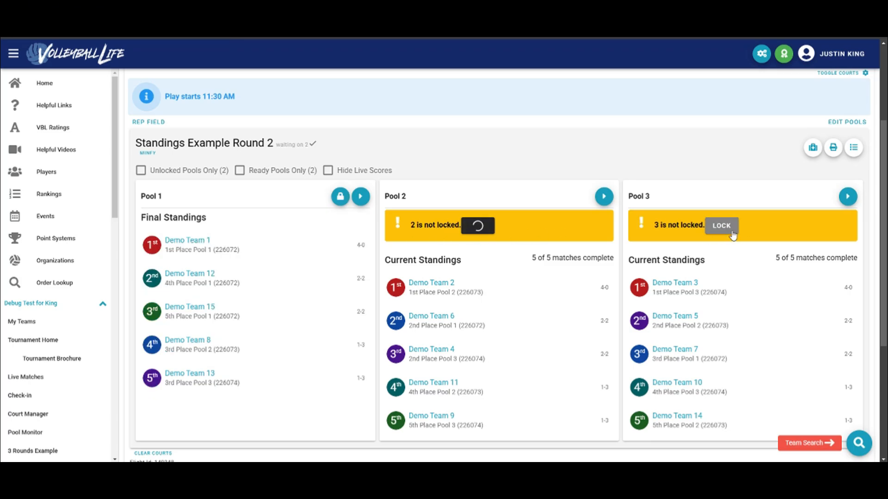
pyautogui.scroll(5, 492, 130)
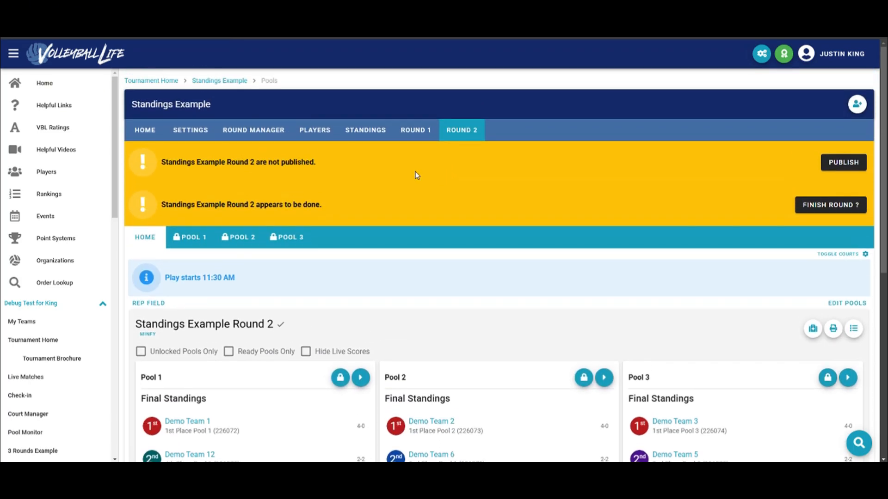
# - Review the division's combined standings across Round 1 and Round 2
pyautogui.click(355, 134)
pyautogui.scroll(-3, 432, 163)
pyautogui.scroll(2, 460, 165)
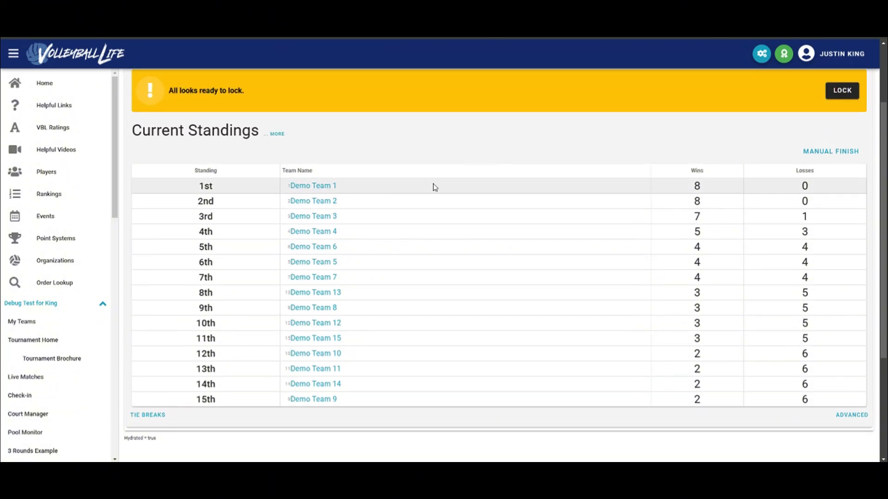
pyautogui.scroll(2, 434, 186)
# - Add a third round to the division and set its team source to Standings: All
pyautogui.click(262, 134)
pyautogui.scroll(-1, 246, 135)
pyautogui.click(218, 152)
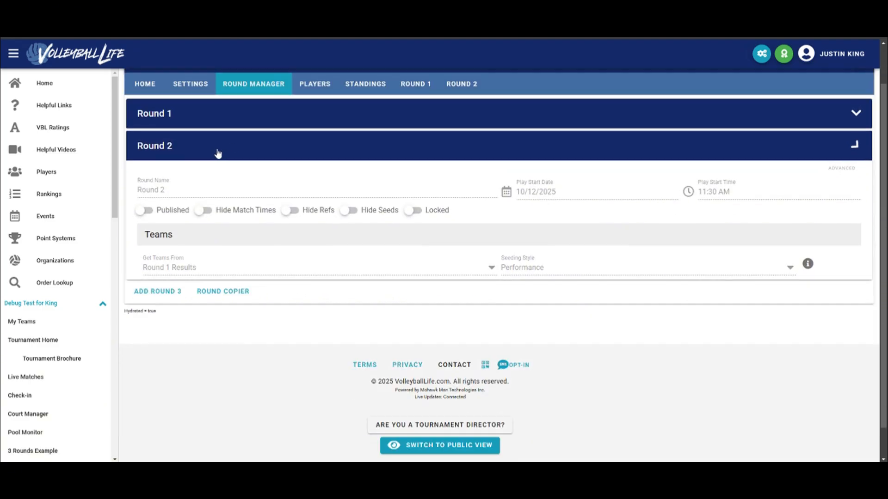
pyautogui.click(162, 216)
pyautogui.scroll(-1, 208, 174)
pyautogui.click(184, 154)
pyautogui.doubleClick(184, 153)
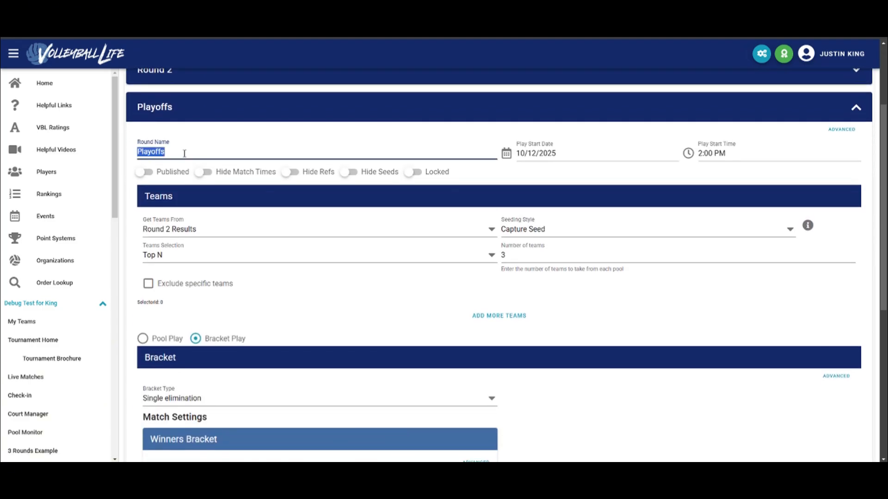
pyautogui.click(242, 126)
pyautogui.click(204, 231)
pyautogui.click(172, 303)
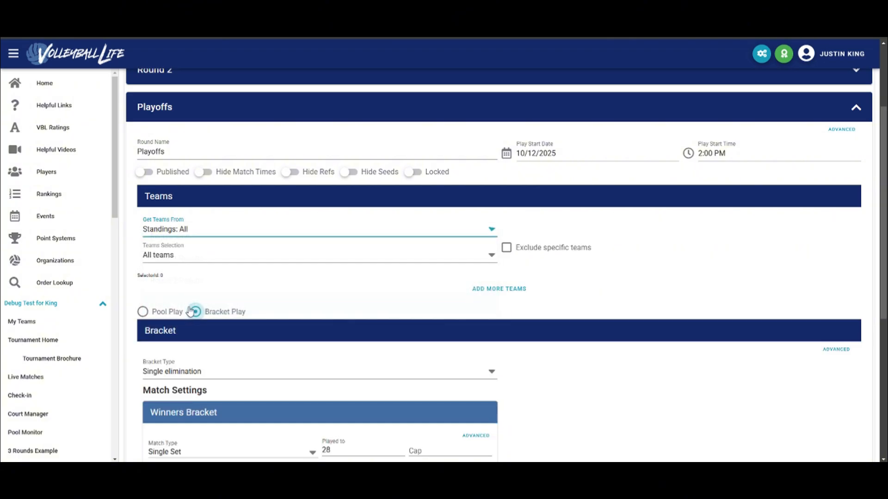
# - Select the new round's teams by seed range, from starting seed 1 to ending seed 5
pyautogui.click(256, 260)
pyautogui.click(205, 304)
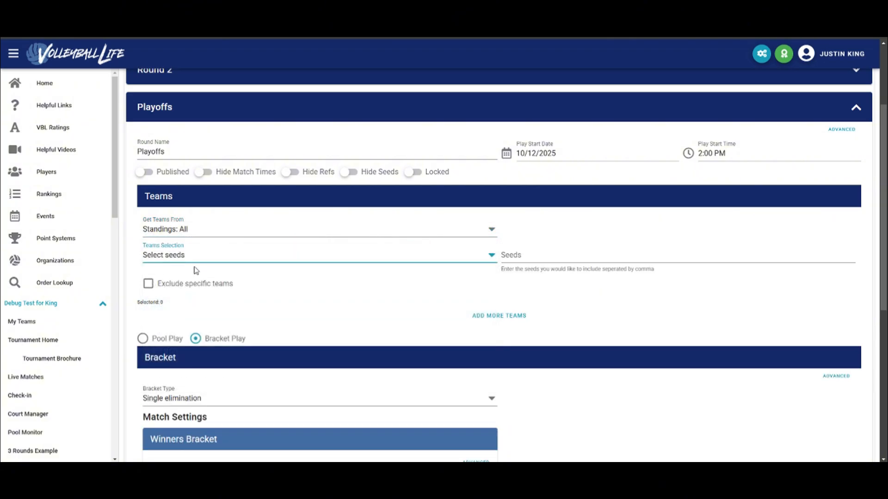
pyautogui.click(194, 255)
pyautogui.click(199, 283)
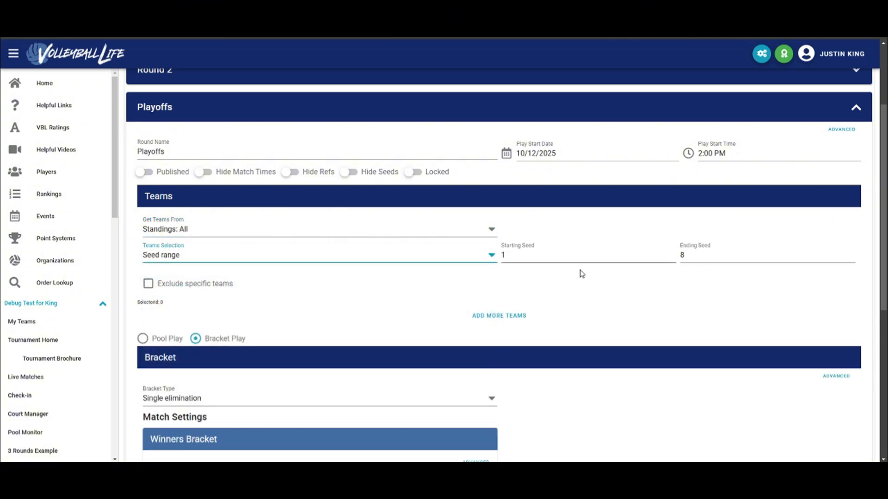
pyautogui.click(688, 253)
pyautogui.click(628, 283)
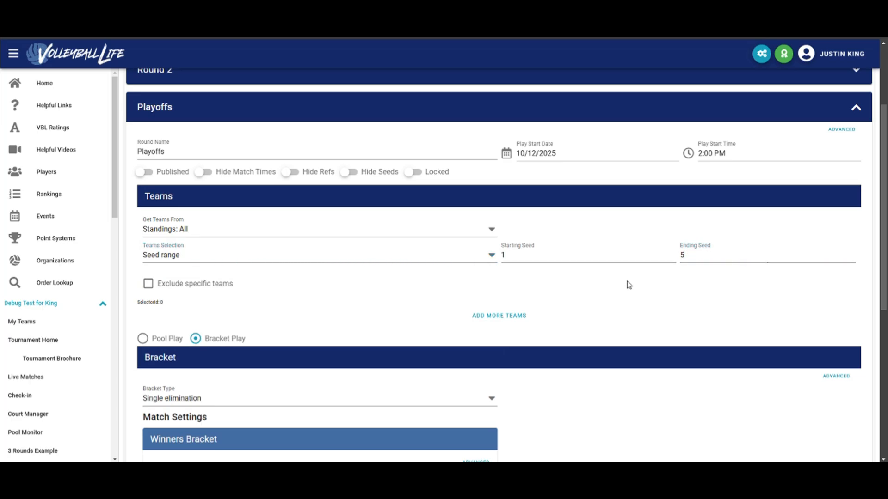
# - Switch the new round to pool play and save it as Champ Pool with a single pool
pyautogui.scroll(-4, 628, 284)
pyautogui.scroll(2, 222, 180)
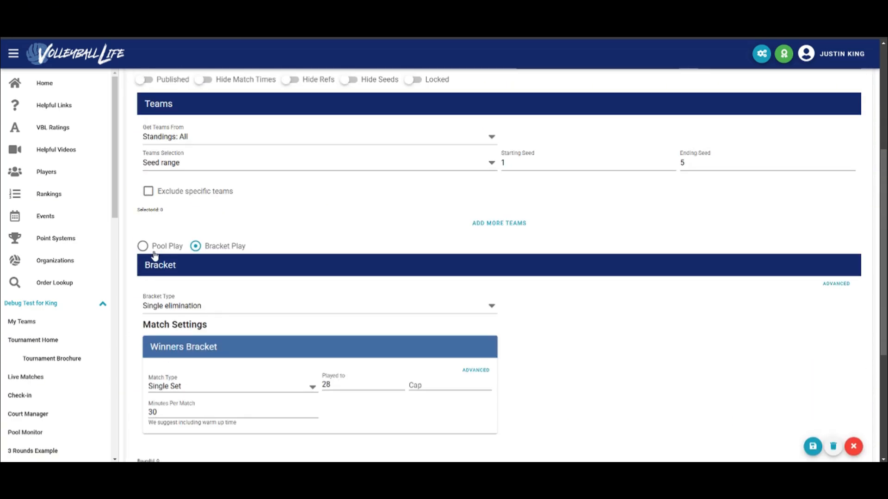
pyautogui.click(142, 246)
pyautogui.click(813, 264)
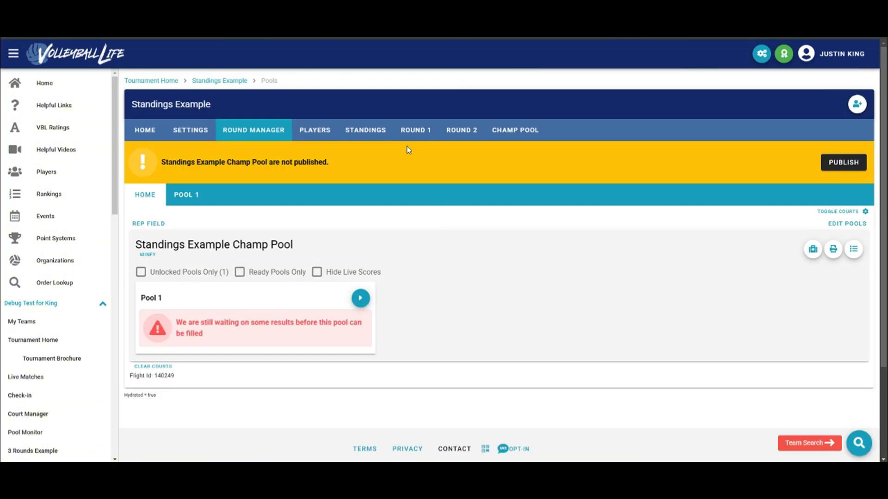
# - Lock the division's combined standings and check the teams and matches filled into the Champ Pool
pyautogui.click(369, 130)
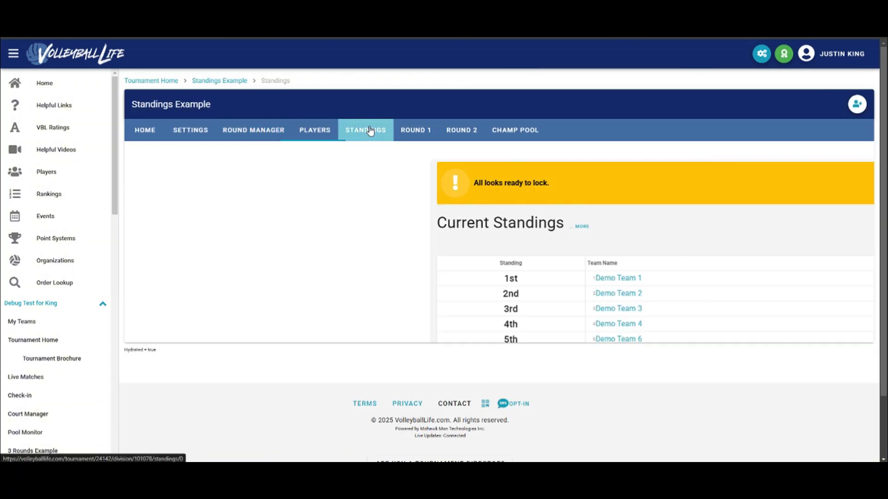
pyautogui.scroll(-3, 601, 223)
pyautogui.scroll(2, 599, 214)
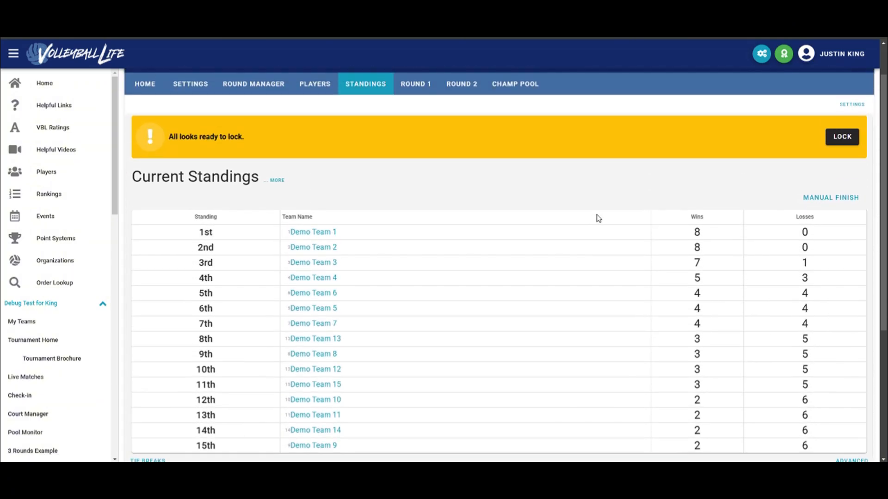
pyautogui.click(841, 138)
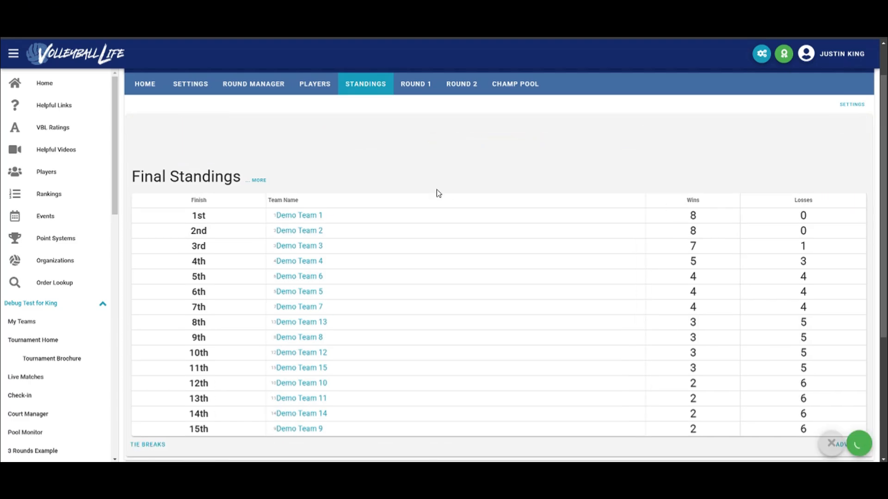
pyautogui.click(528, 93)
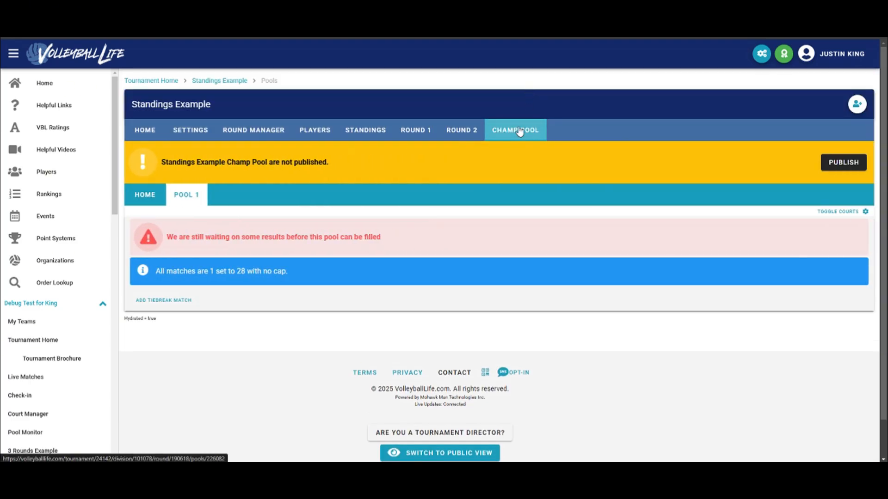
pyautogui.scroll(-9, 487, 170)
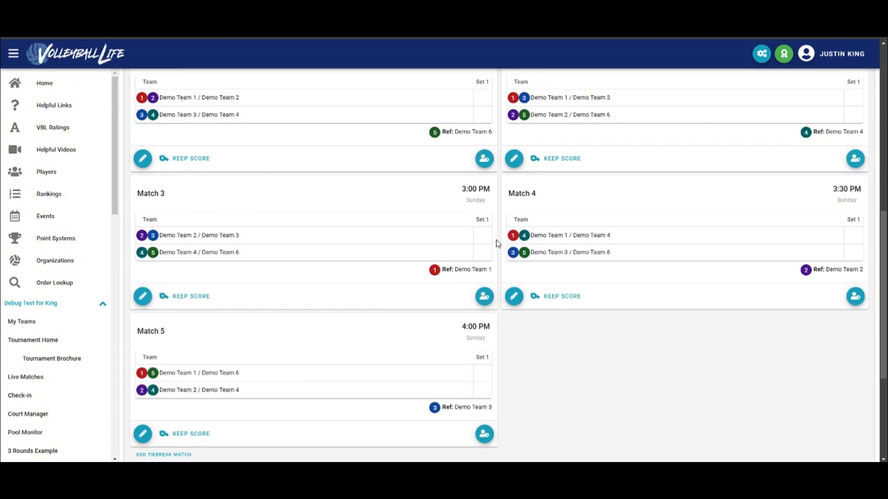
pyautogui.scroll(9, 313, 220)
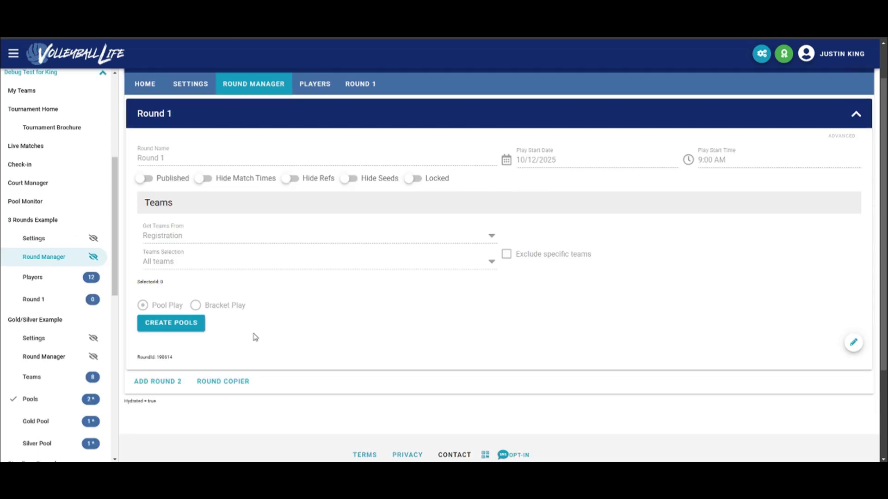
# - Create 3 KOB/QOB pools of 4 teams for Round 1 of the 3 Rounds Example division, with single sets to 28
pyautogui.click(52, 287)
pyautogui.click(48, 257)
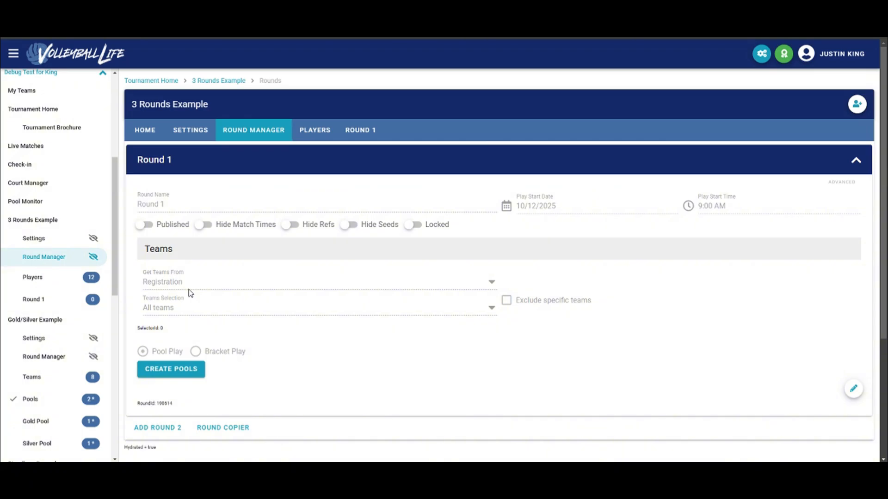
pyautogui.click(185, 372)
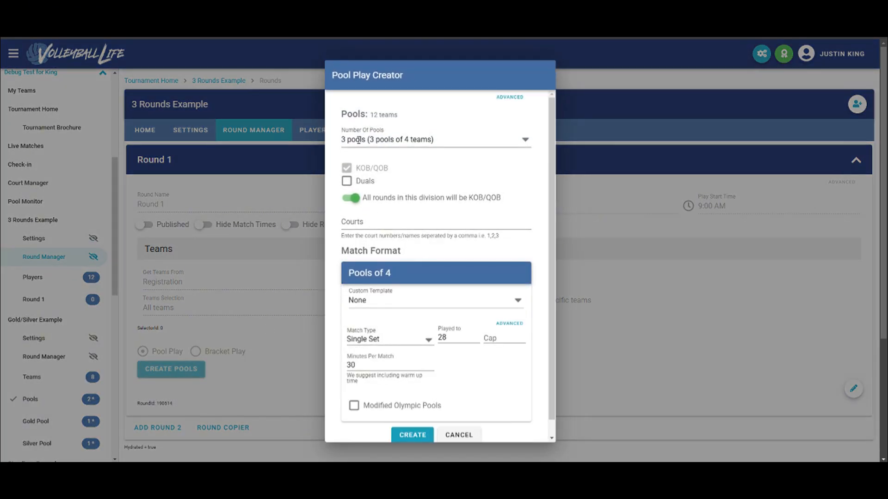
pyautogui.click(416, 434)
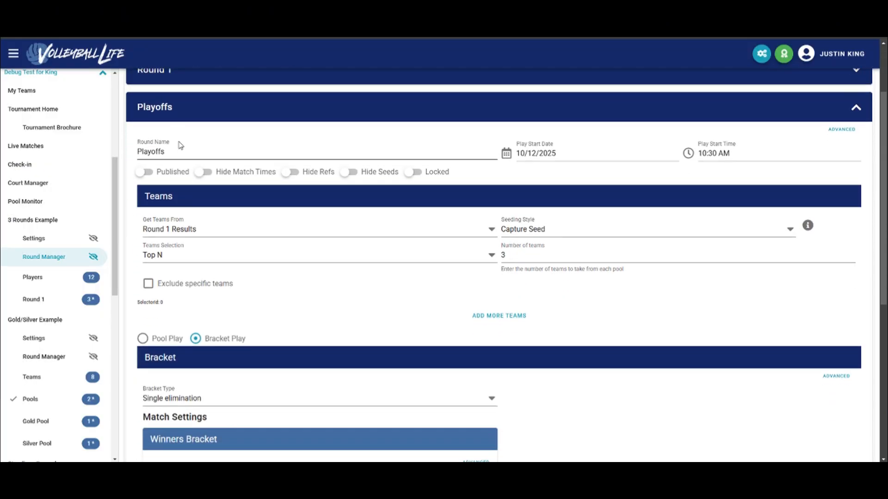
# - Name the 3 Rounds Example division's second round Round 2
pyautogui.click(184, 153)
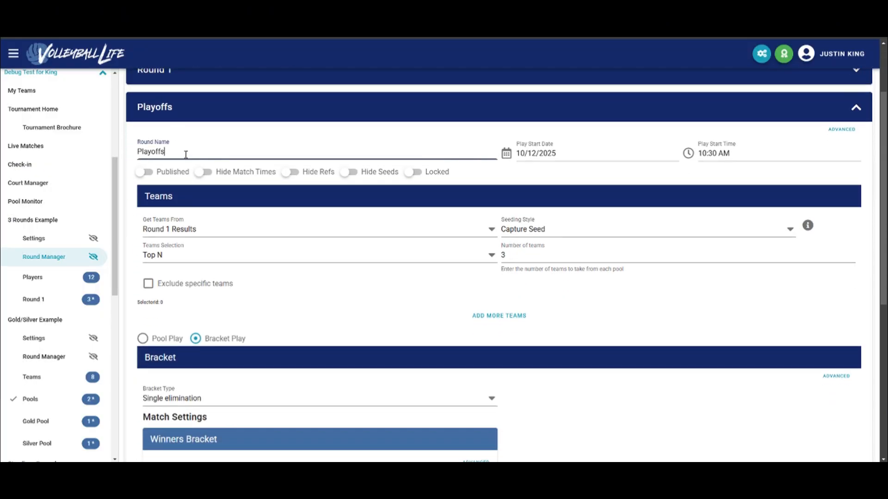
pyautogui.doubleClick(184, 152)
pyautogui.write('Round 2')
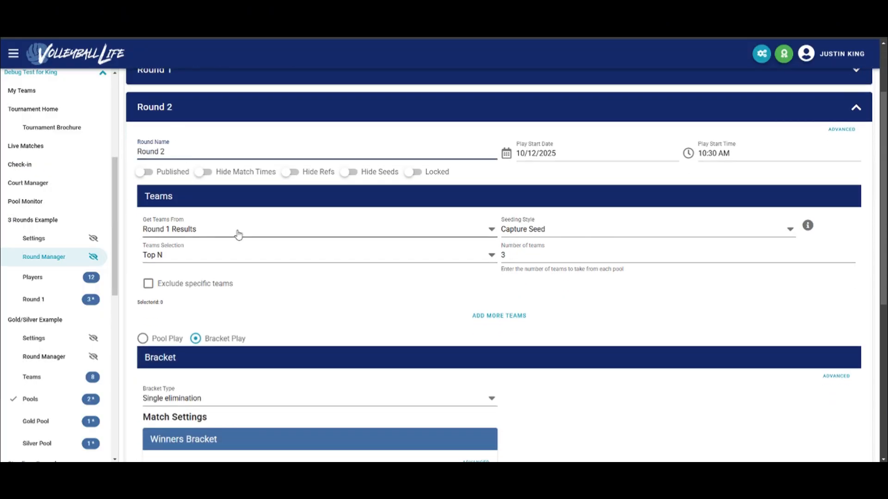
# - Set Round 2 to pool play with all teams from Round 1 results, using Performance seeding, and save it
pyautogui.click(617, 231)
pyautogui.click(527, 226)
pyautogui.click(280, 255)
pyautogui.click(281, 275)
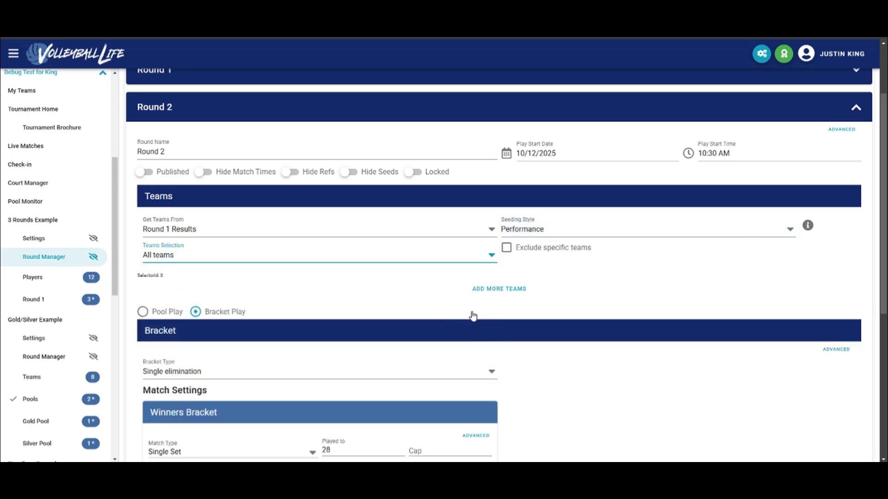
pyautogui.scroll(-3, 391, 310)
pyautogui.click(141, 174)
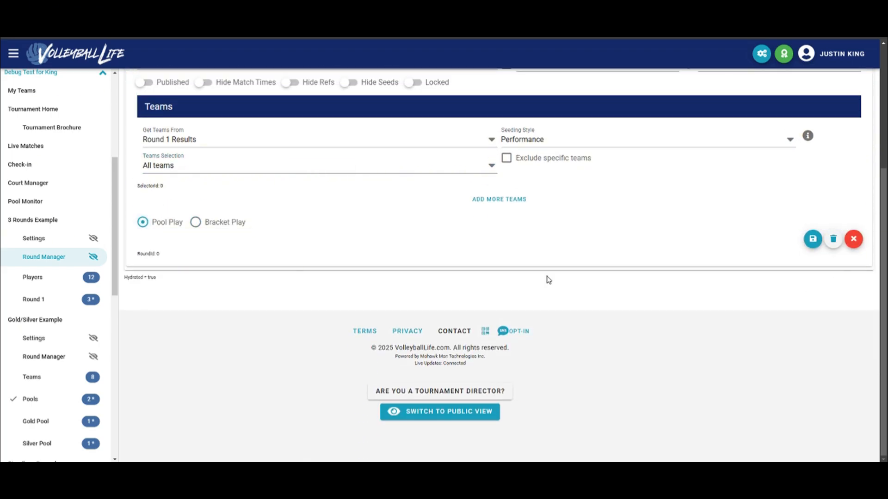
pyautogui.click(813, 241)
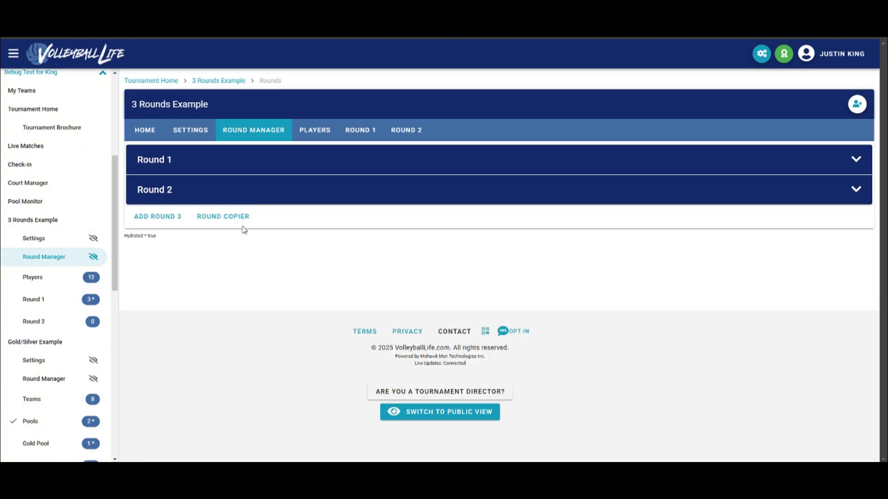
# - Add a third round to the 3 Rounds Example division and name it Round 3
pyautogui.click(173, 216)
pyautogui.scroll(-2, 198, 185)
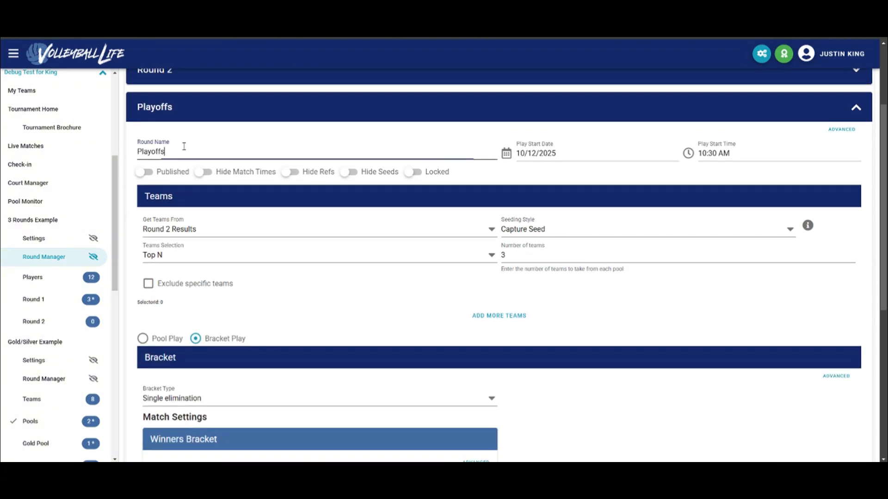
pyautogui.doubleClick(185, 148)
pyautogui.write('Rou')
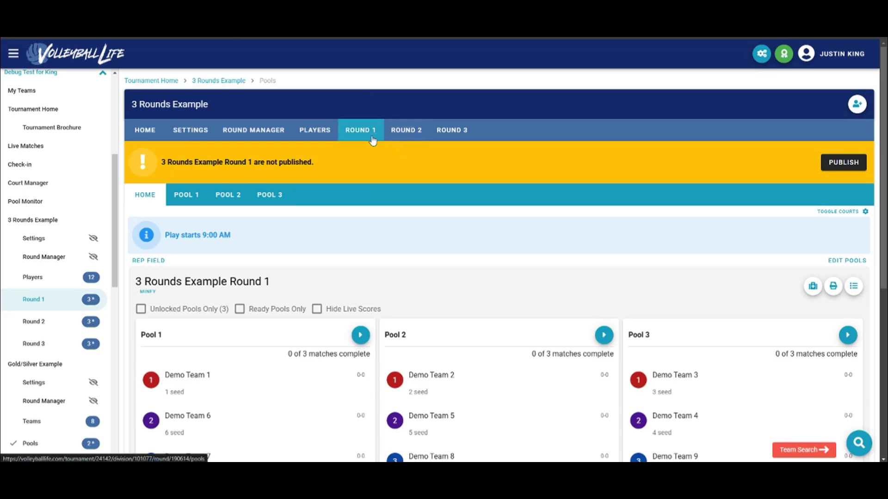
# - Compare the pools of Round 1, Round 2 and Round 3 in the 3 Rounds Example division
pyautogui.click(404, 135)
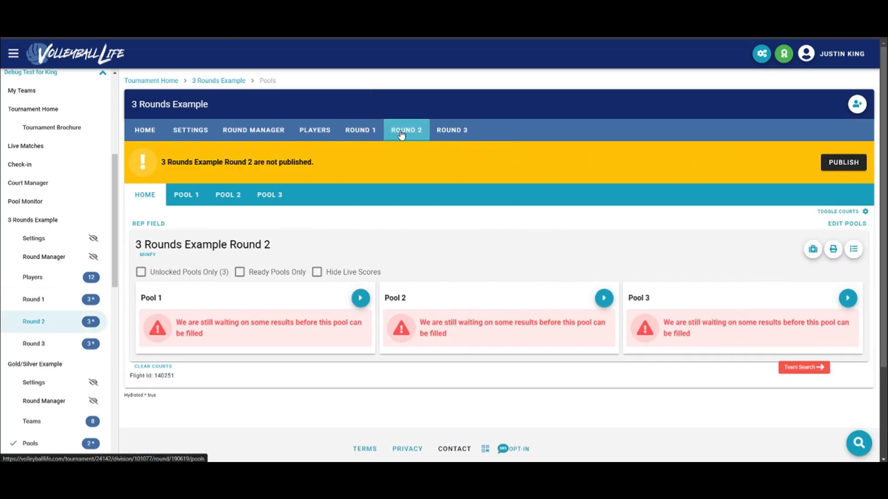
pyautogui.click(352, 130)
pyautogui.click(402, 131)
pyautogui.click(439, 132)
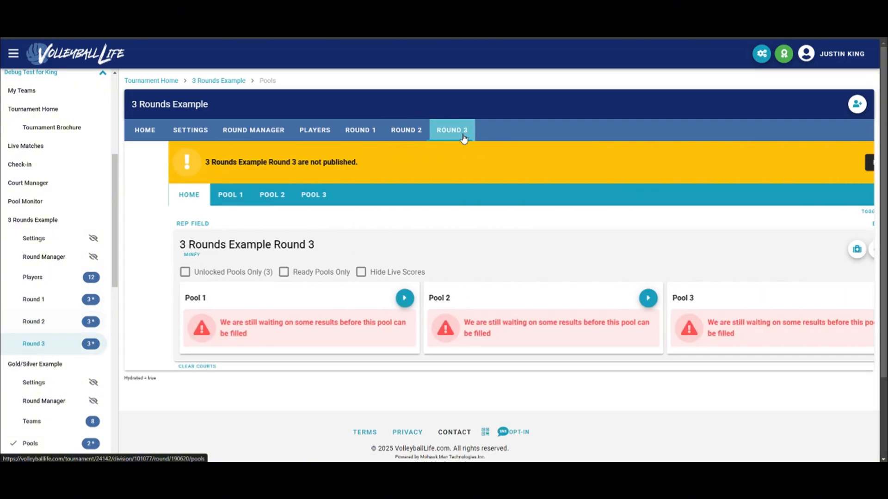